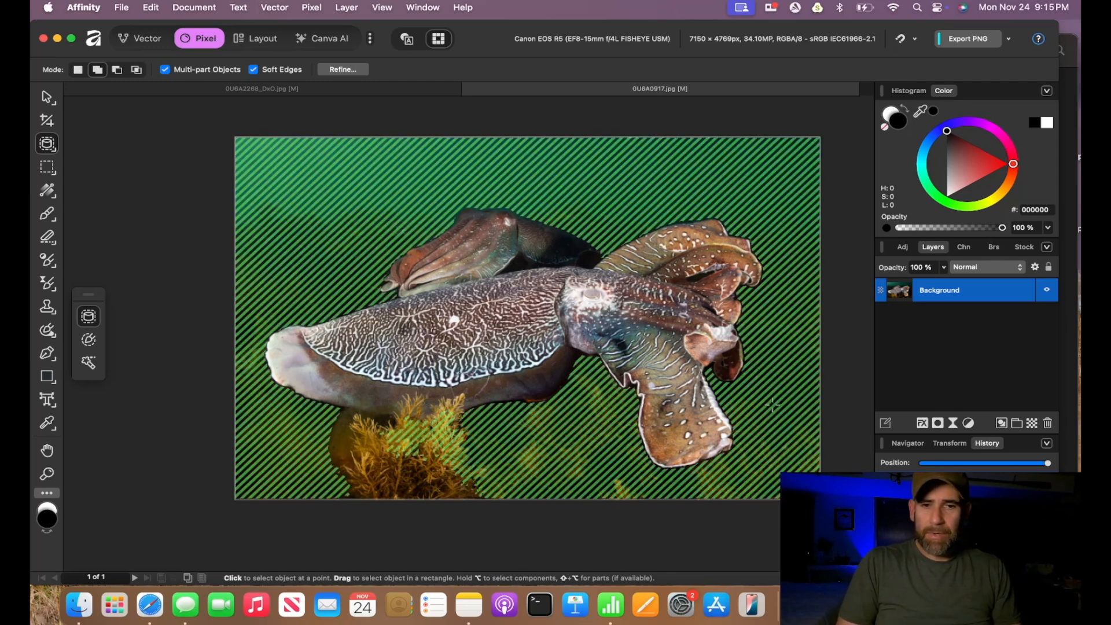
- Select the Background layer and zoom into the cuttlefish photo to inspect its detail
{"action": "left_click", "coordinate": [48, 97]}
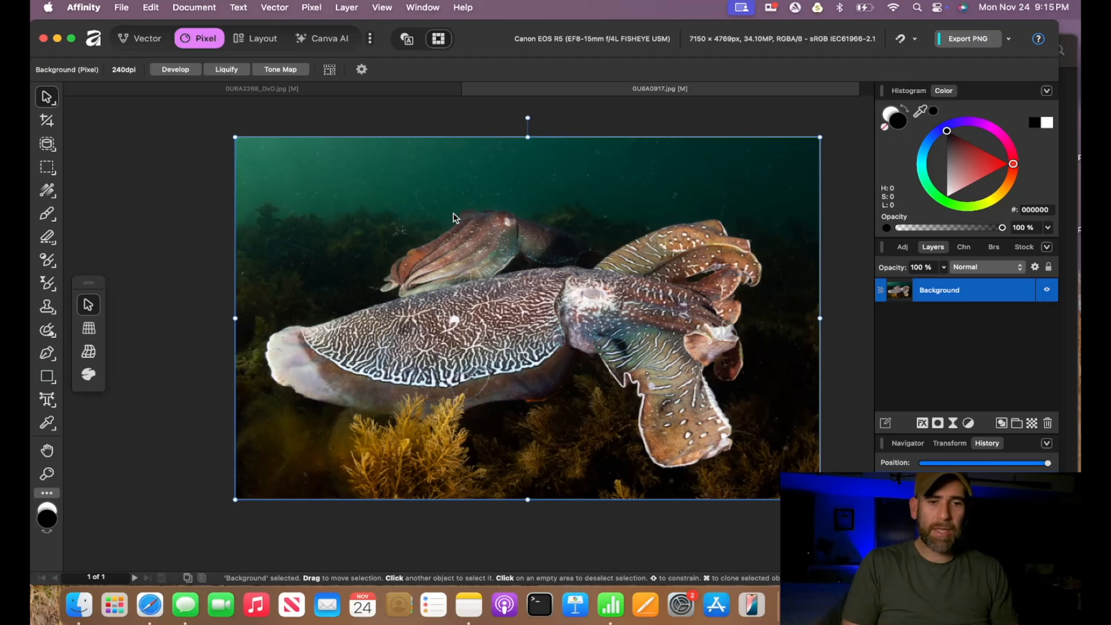
{"action": "scroll", "coordinate": [453, 213], "scroll_direction": "up", "scroll_amount": 5}
{"action": "scroll", "coordinate": [453, 213], "scroll_direction": "down", "scroll_amount": 4}
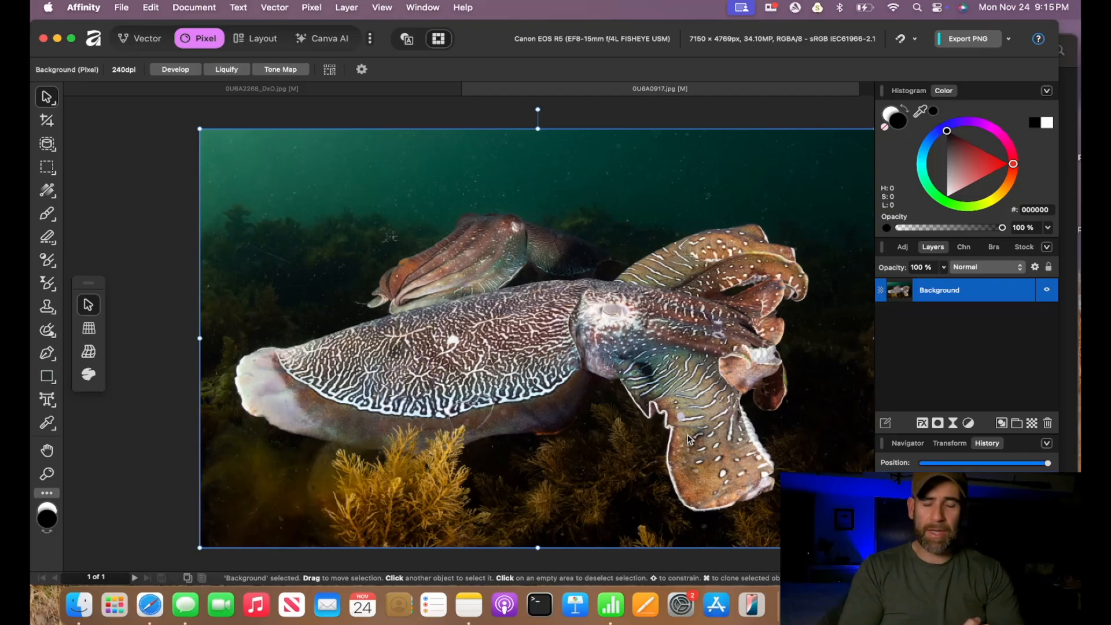
{"action": "scroll", "coordinate": [671, 380], "scroll_direction": "up", "scroll_amount": 8}
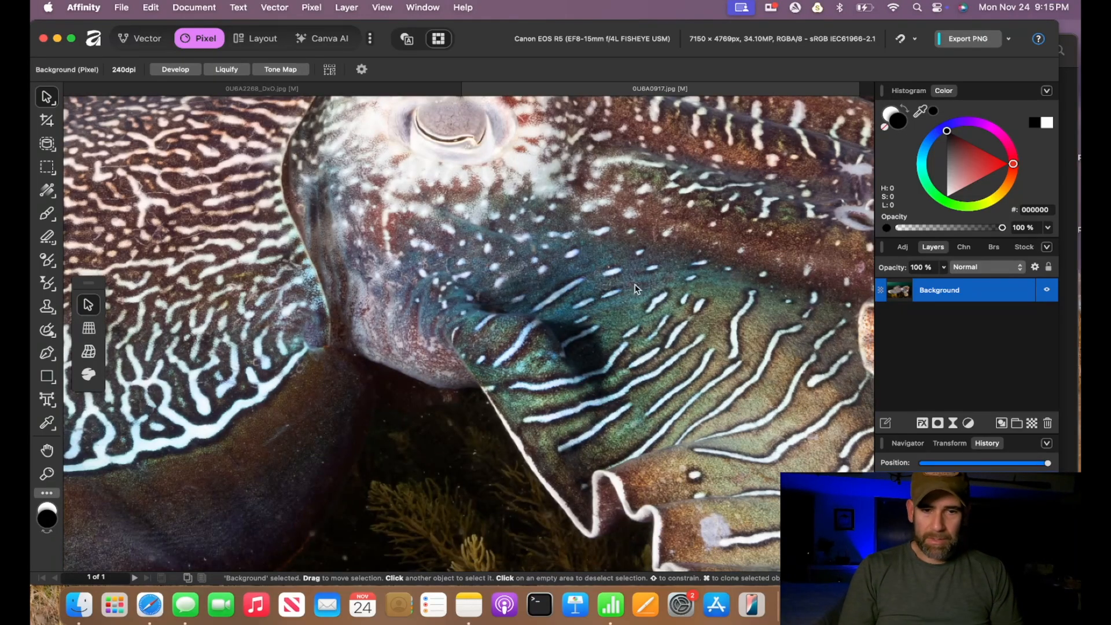
{"action": "key", "text": "super+0"}
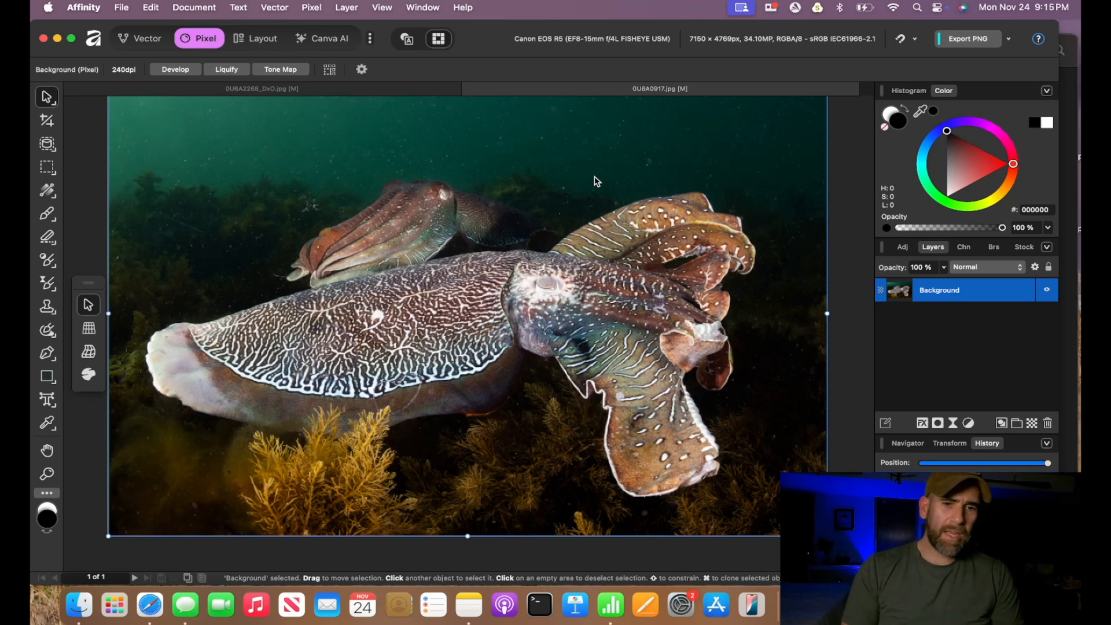
- Zoom into the open water above the cuttlefish to examine the backscatter specks
{"action": "scroll", "coordinate": [595, 176], "scroll_direction": "up", "scroll_amount": 5}
{"action": "scroll", "coordinate": [595, 176], "scroll_direction": "up", "scroll_amount": 5}
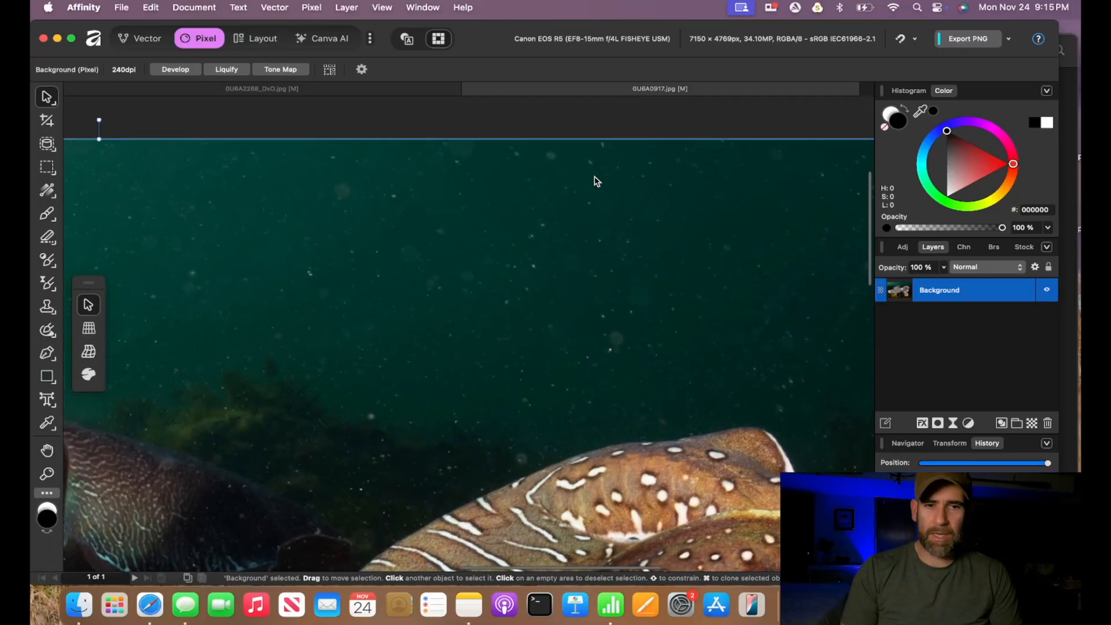
{"action": "scroll", "coordinate": [594, 176], "scroll_direction": "up", "scroll_amount": 4}
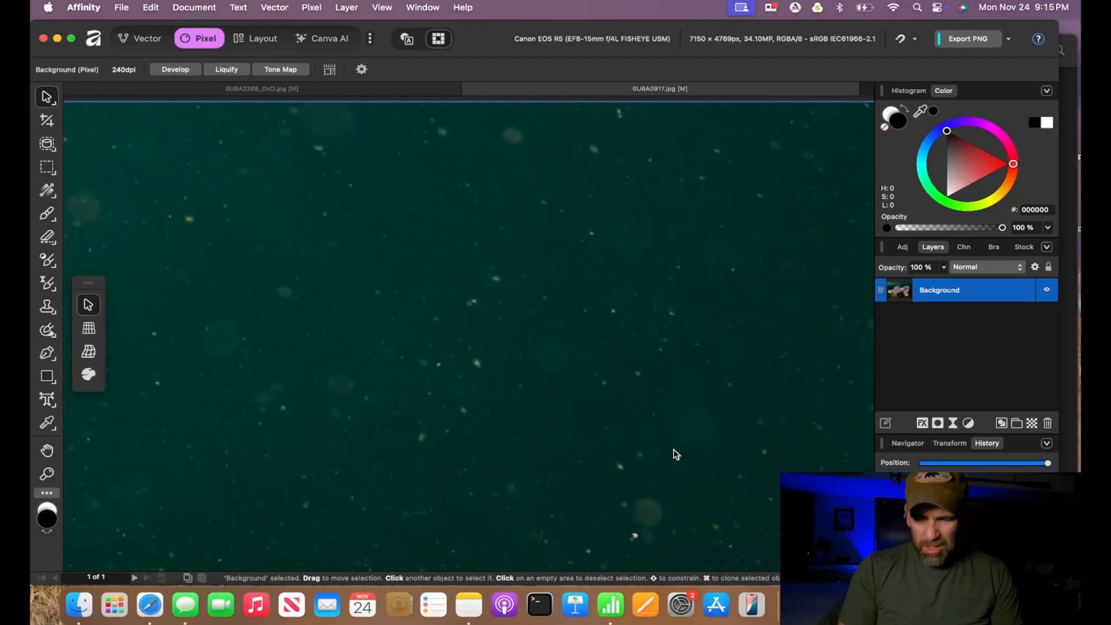
{"action": "scroll", "coordinate": [674, 453], "scroll_direction": "down", "scroll_amount": 4}
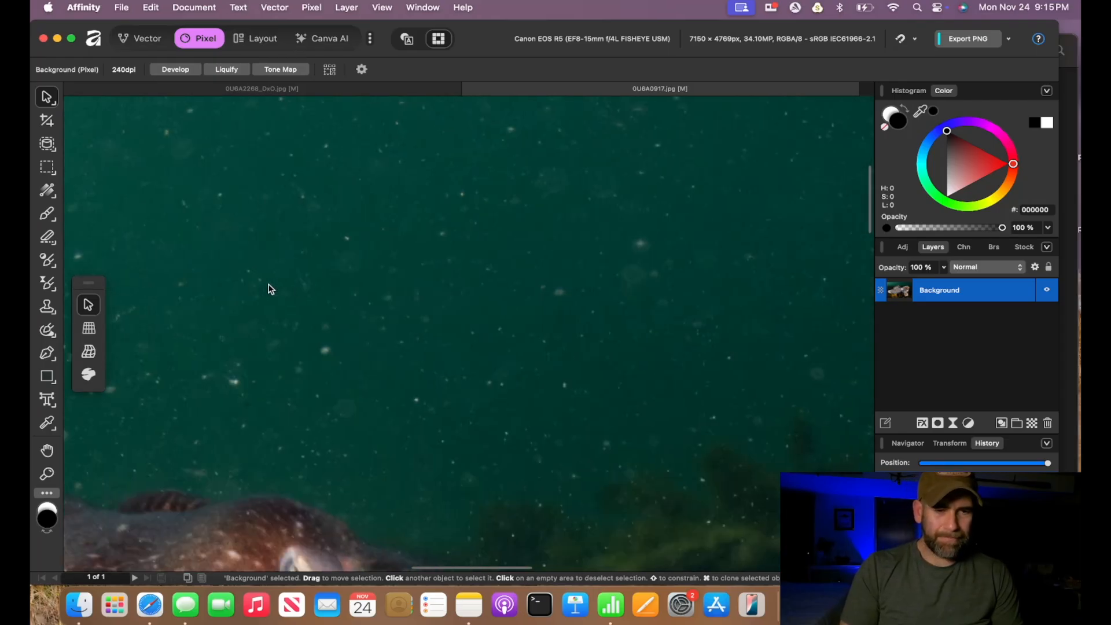
{"action": "scroll", "coordinate": [270, 289], "scroll_direction": "down", "scroll_amount": 8}
{"action": "scroll", "coordinate": [270, 290], "scroll_direction": "left", "scroll_amount": 4}
{"action": "scroll", "coordinate": [271, 289], "scroll_direction": "down", "scroll_amount": 2}
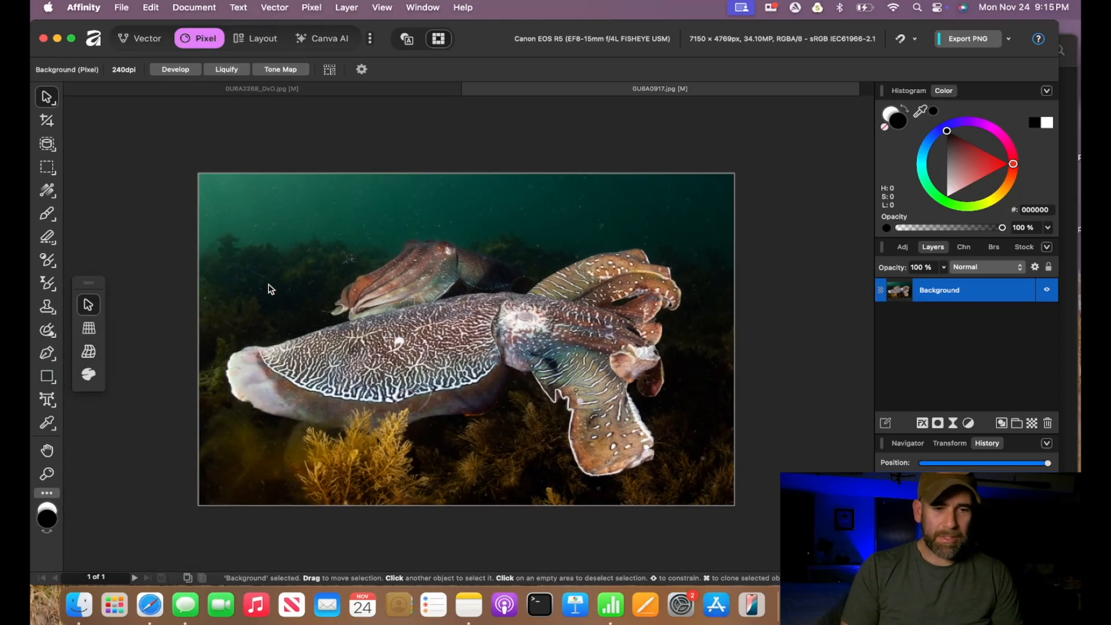
{"action": "scroll", "coordinate": [271, 289], "scroll_direction": "up", "scroll_amount": 3}
{"action": "scroll", "coordinate": [271, 286], "scroll_direction": "right", "scroll_amount": 4}
{"action": "scroll", "coordinate": [272, 286], "scroll_direction": "down", "scroll_amount": 1}
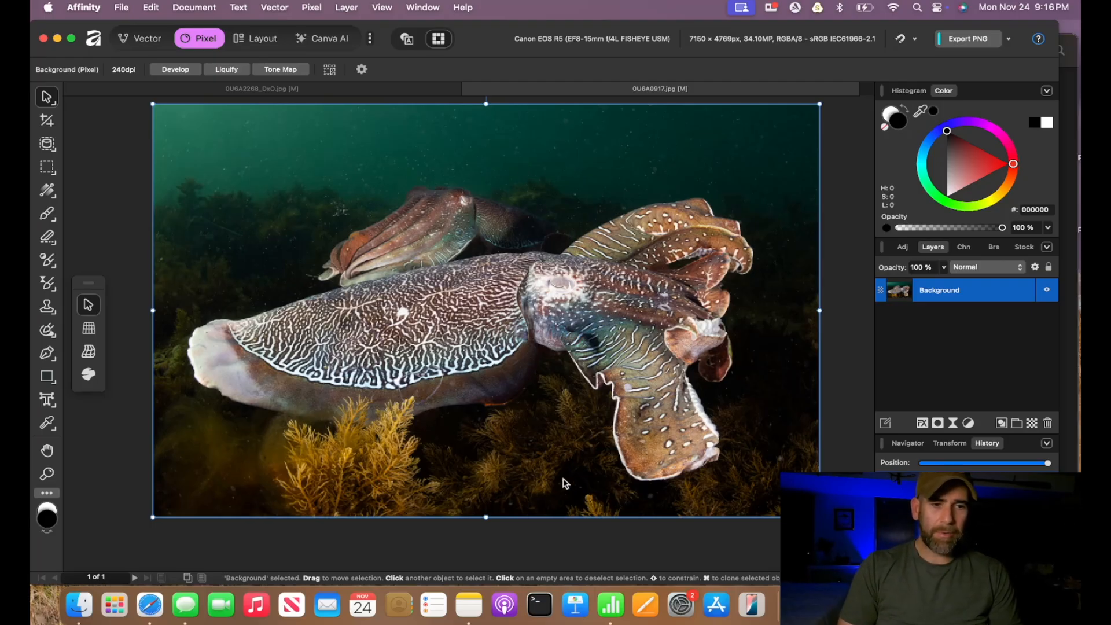
{"action": "scroll", "coordinate": [262, 255], "scroll_direction": "up", "scroll_amount": 5}
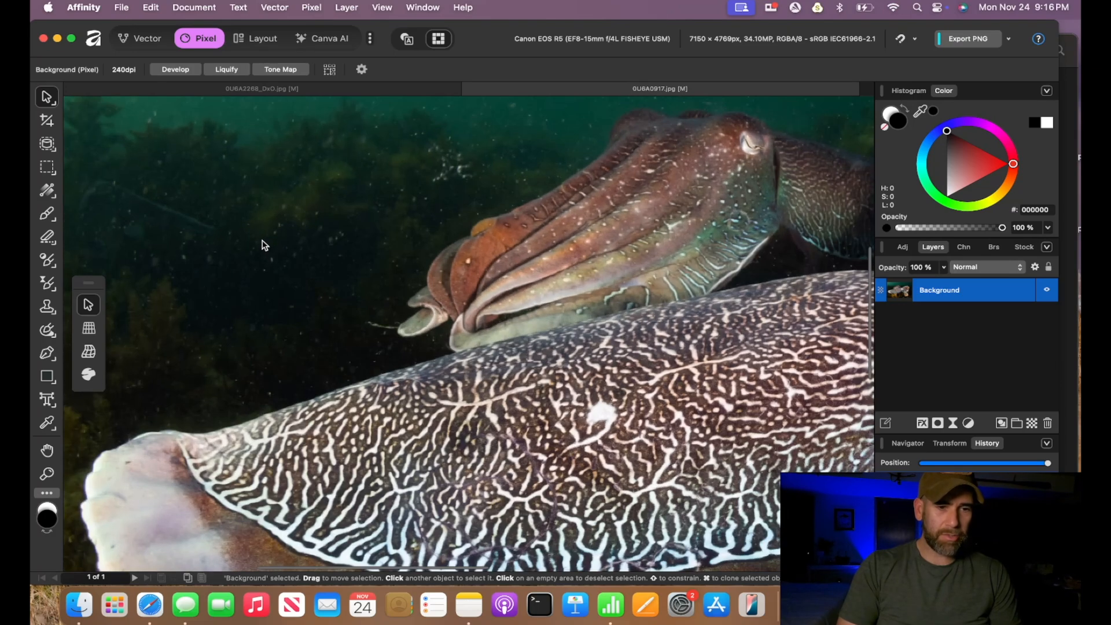
{"action": "scroll", "coordinate": [442, 189], "scroll_direction": "down", "scroll_amount": 3}
{"action": "scroll", "coordinate": [438, 201], "scroll_direction": "down", "scroll_amount": 5}
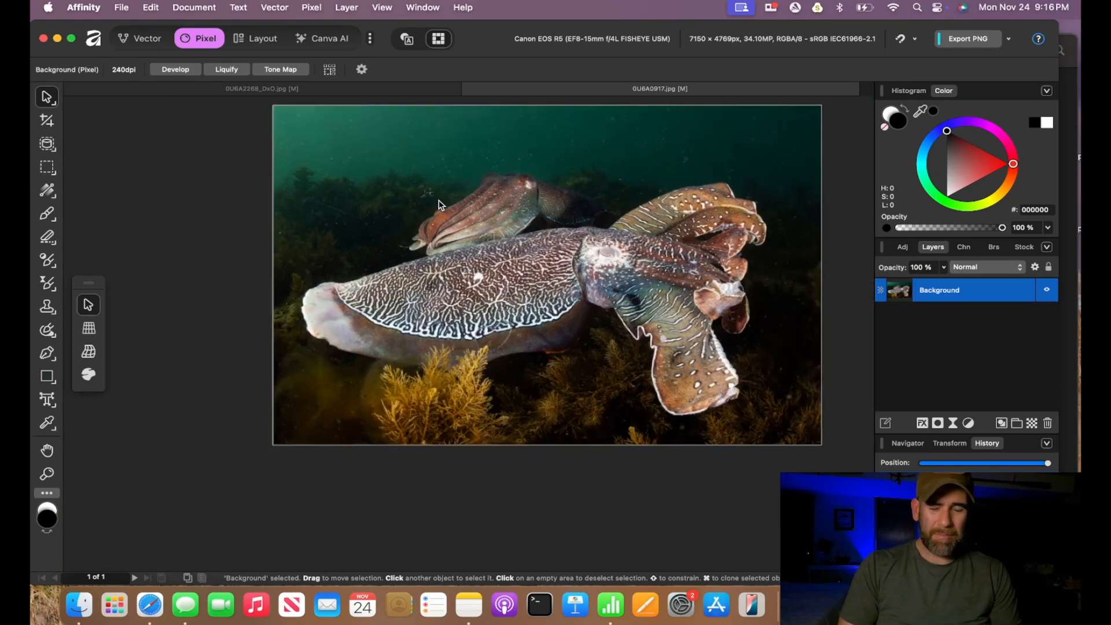
{"action": "scroll", "coordinate": [439, 201], "scroll_direction": "up", "scroll_amount": 5}
{"action": "scroll", "coordinate": [438, 201], "scroll_direction": "down", "scroll_amount": 2}
{"action": "scroll", "coordinate": [439, 199], "scroll_direction": "down", "scroll_amount": 2}
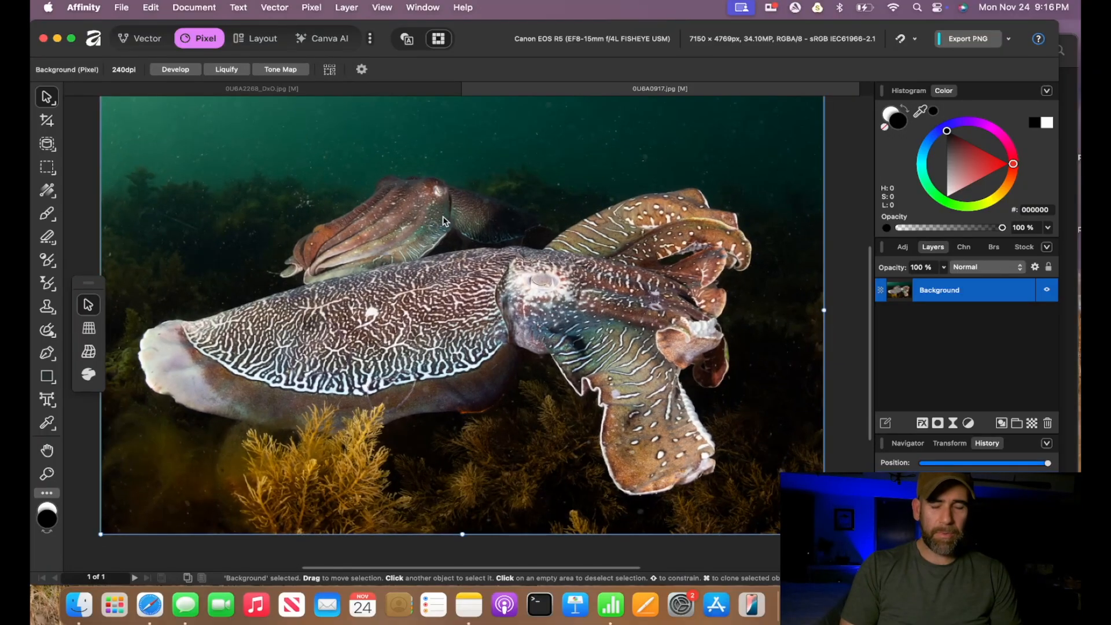
{"action": "scroll", "coordinate": [441, 214], "scroll_direction": "down", "scroll_amount": 1}
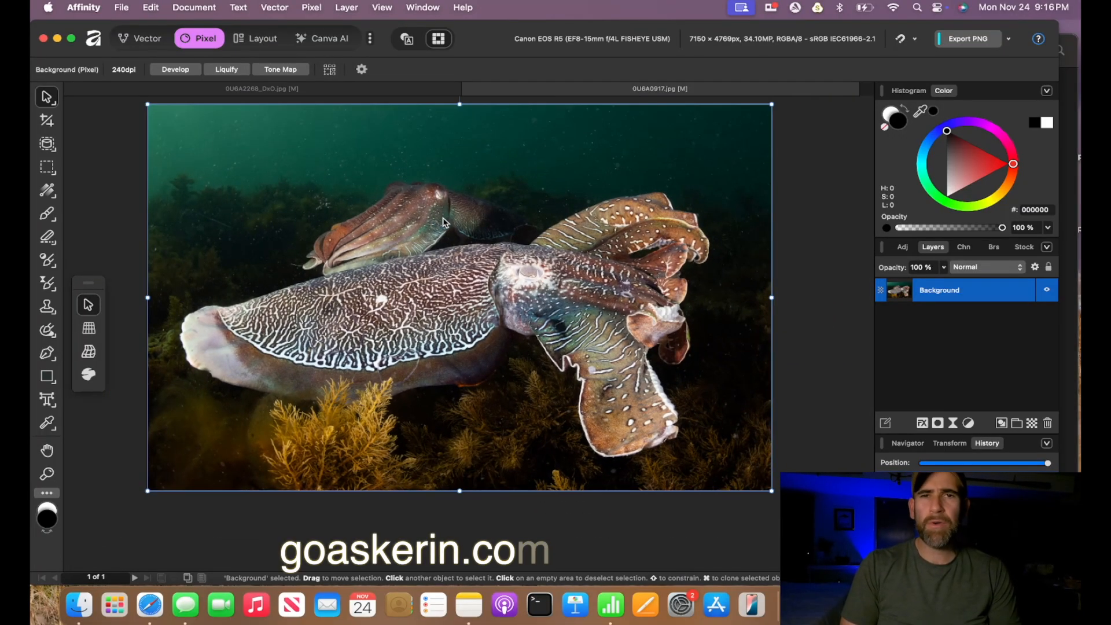
{"action": "scroll", "coordinate": [444, 222], "scroll_direction": "up", "scroll_amount": 1}
{"action": "scroll", "coordinate": [444, 222], "scroll_direction": "left", "scroll_amount": 1}
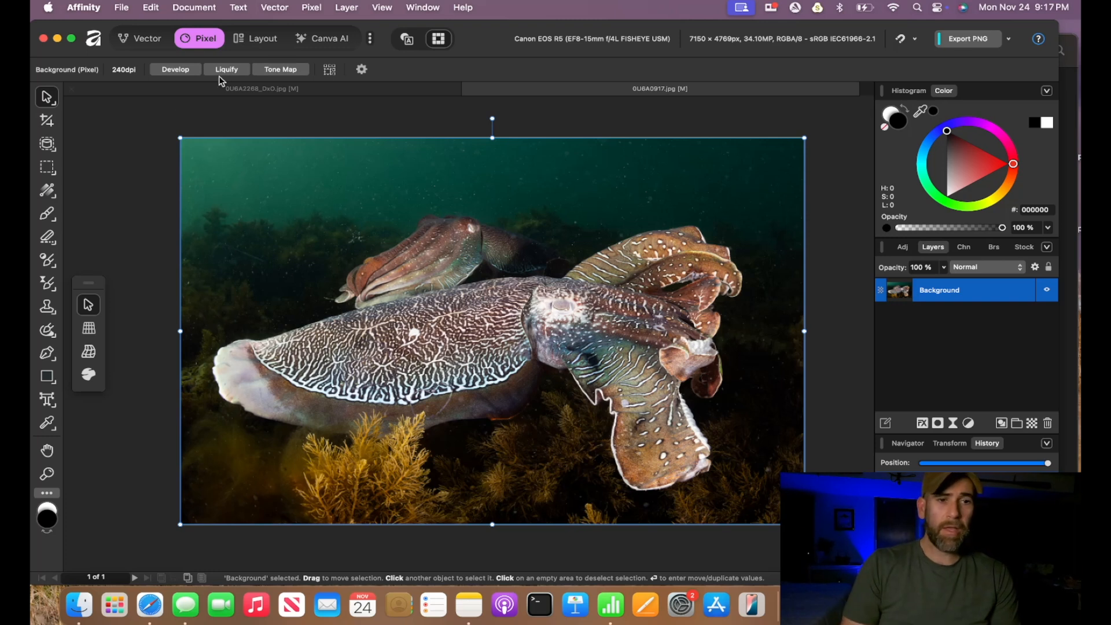
- Open the Photoshop Plugins settings and view the default plugins folder in Finder, then close both
{"action": "left_click", "coordinate": [84, 8]}
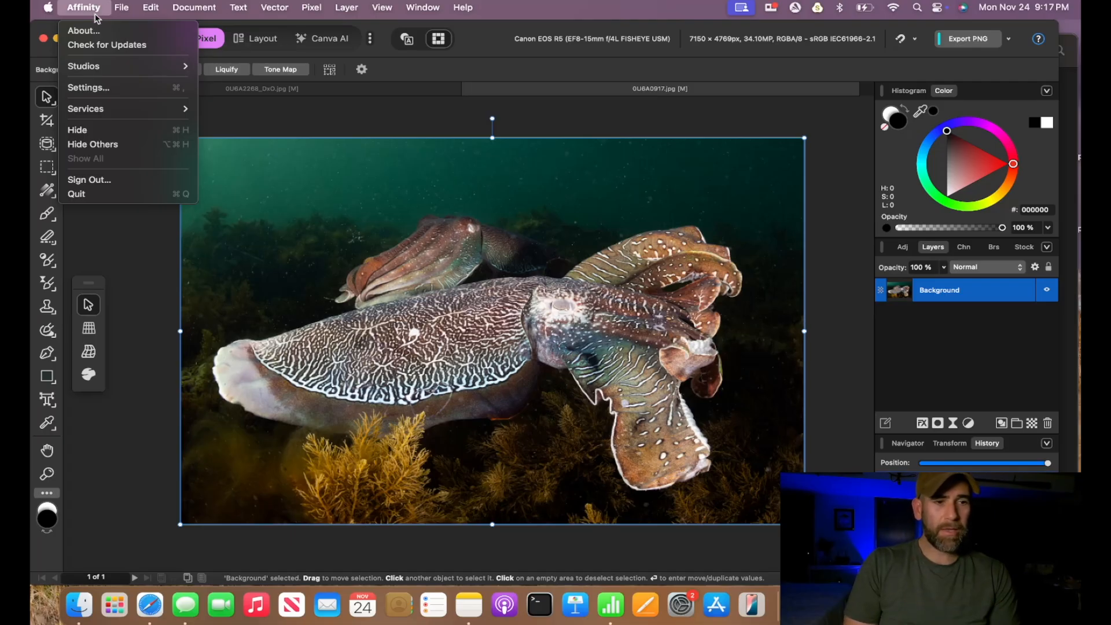
{"action": "left_click", "coordinate": [93, 88]}
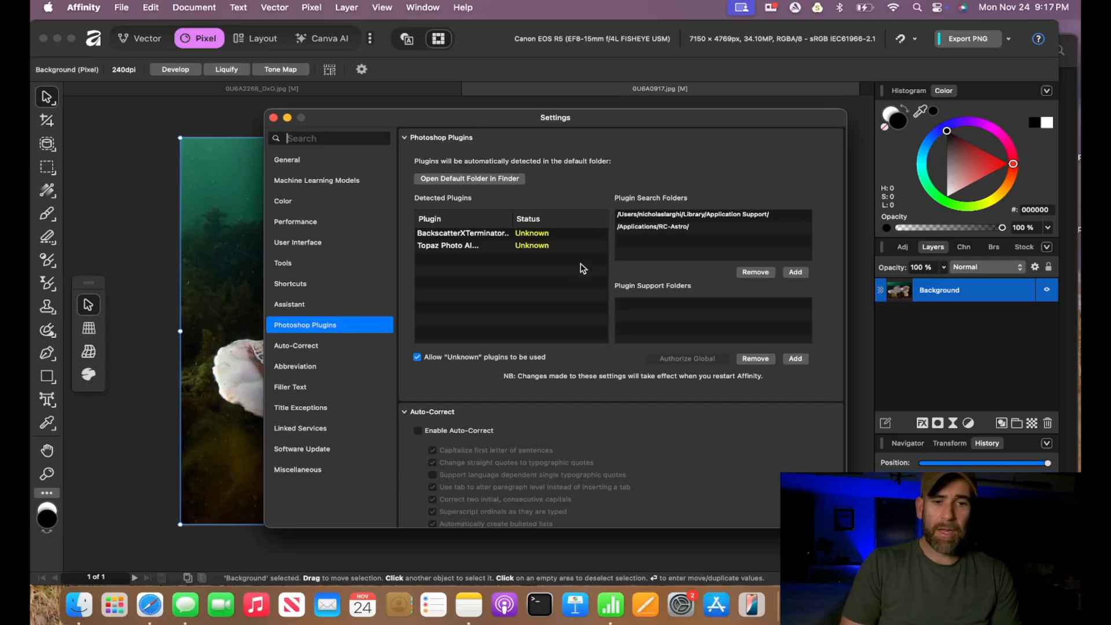
{"action": "left_click", "coordinate": [494, 180]}
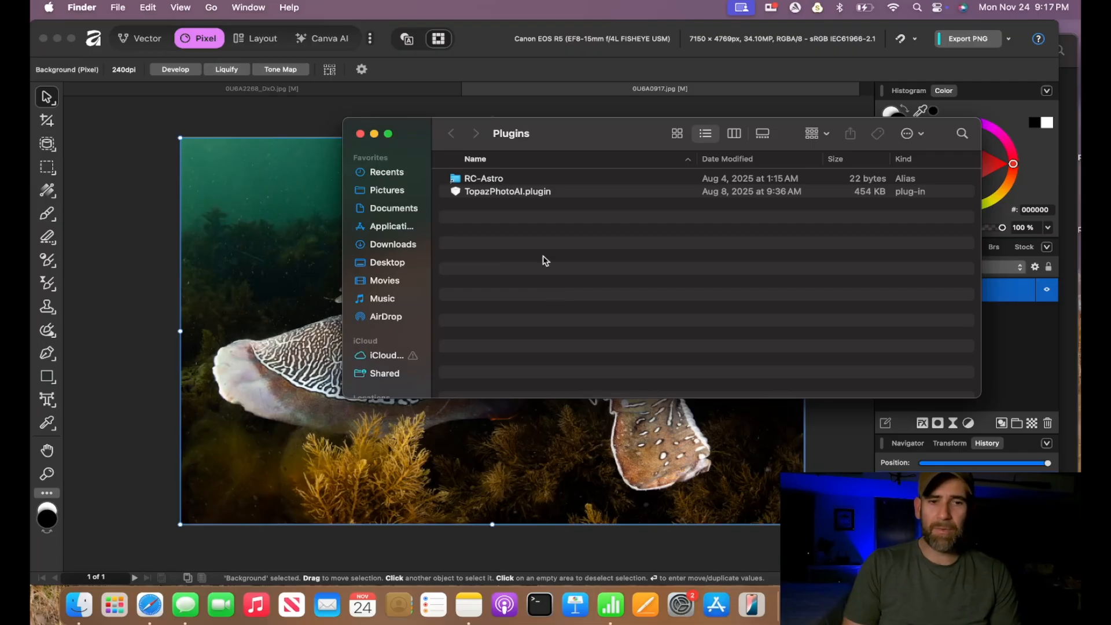
{"action": "left_click", "coordinate": [359, 137]}
{"action": "left_click", "coordinate": [51, 10]}
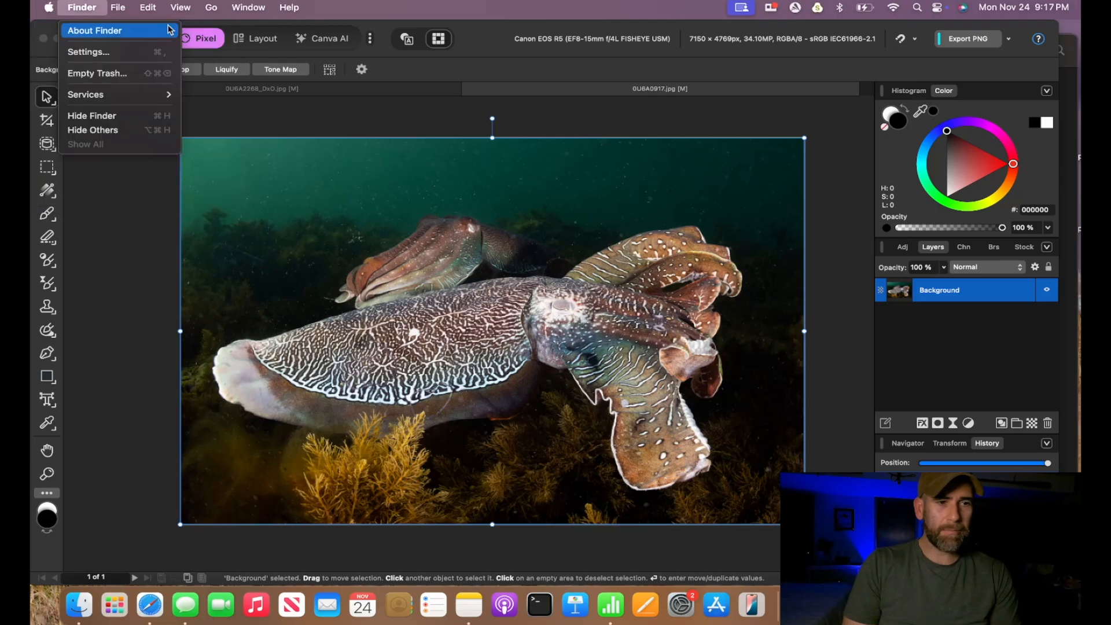
{"action": "left_click", "coordinate": [431, 70]}
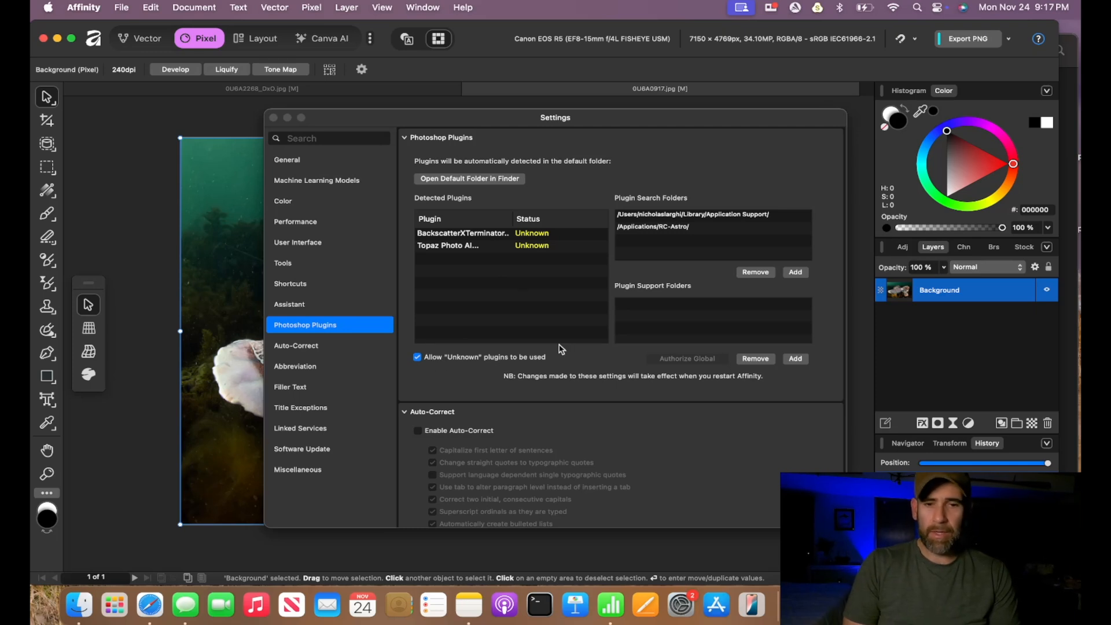
{"action": "left_click", "coordinate": [273, 117]}
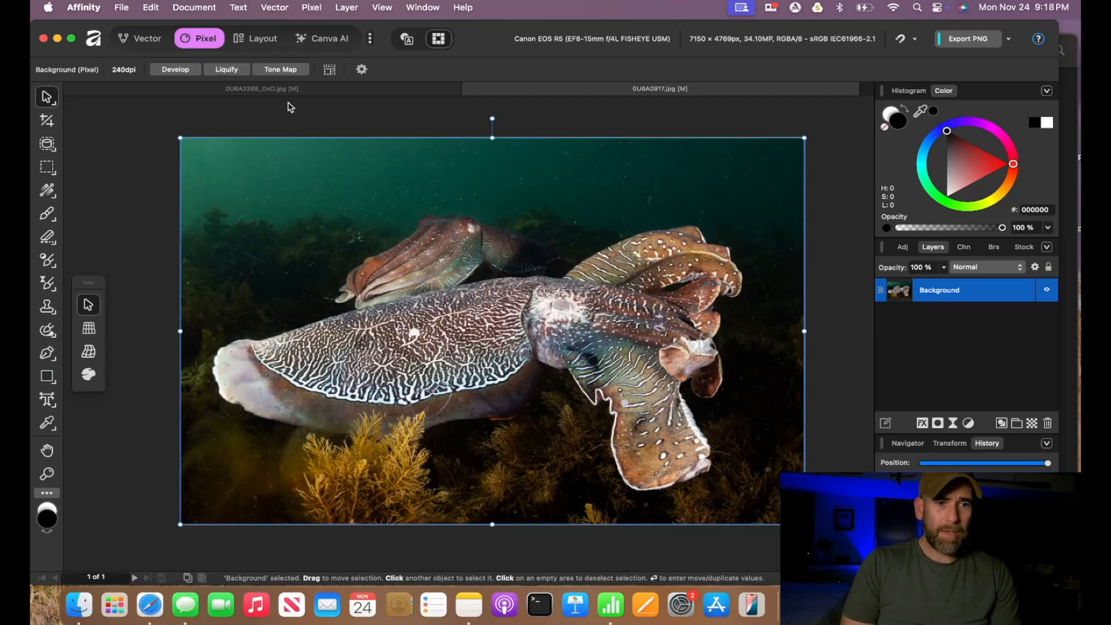
- Apply the RC-Astro BackscatterXTerminator plugin filter to the Background layer
{"action": "left_click", "coordinate": [355, 10]}
{"action": "mouse_move", "coordinate": [272, 11]}
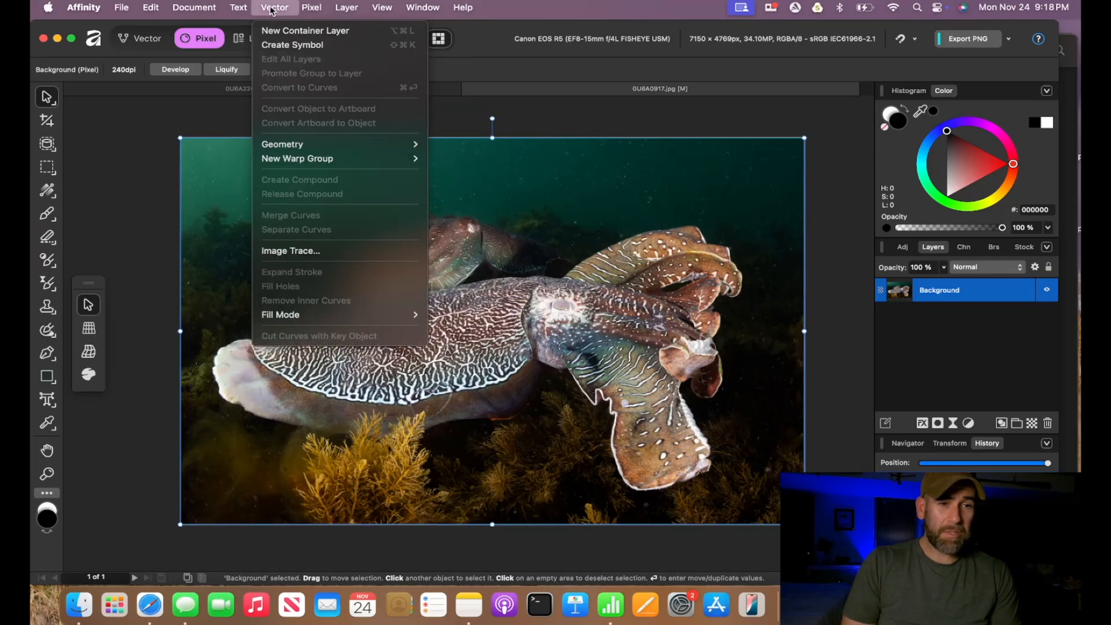
{"action": "mouse_move", "coordinate": [320, 4]}
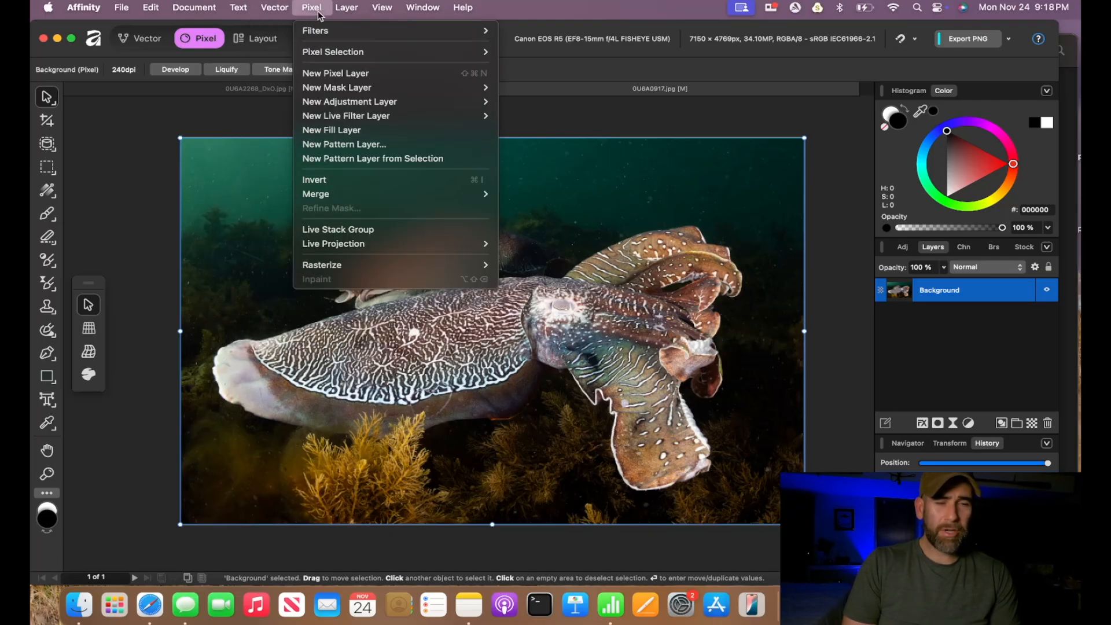
{"action": "mouse_move", "coordinate": [319, 32]}
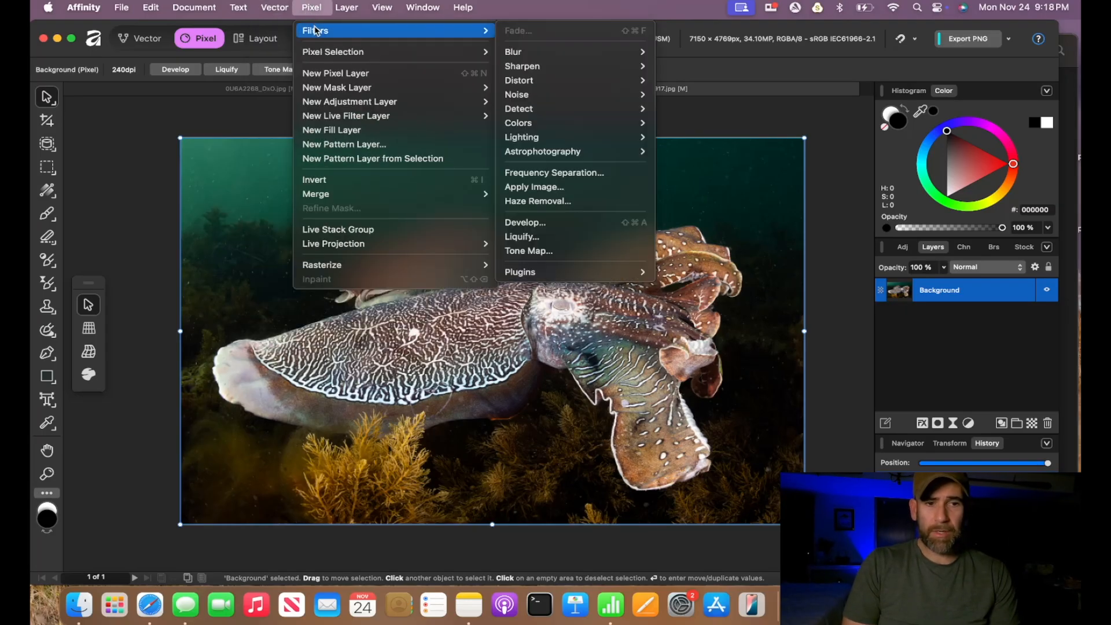
{"action": "mouse_move", "coordinate": [565, 271]}
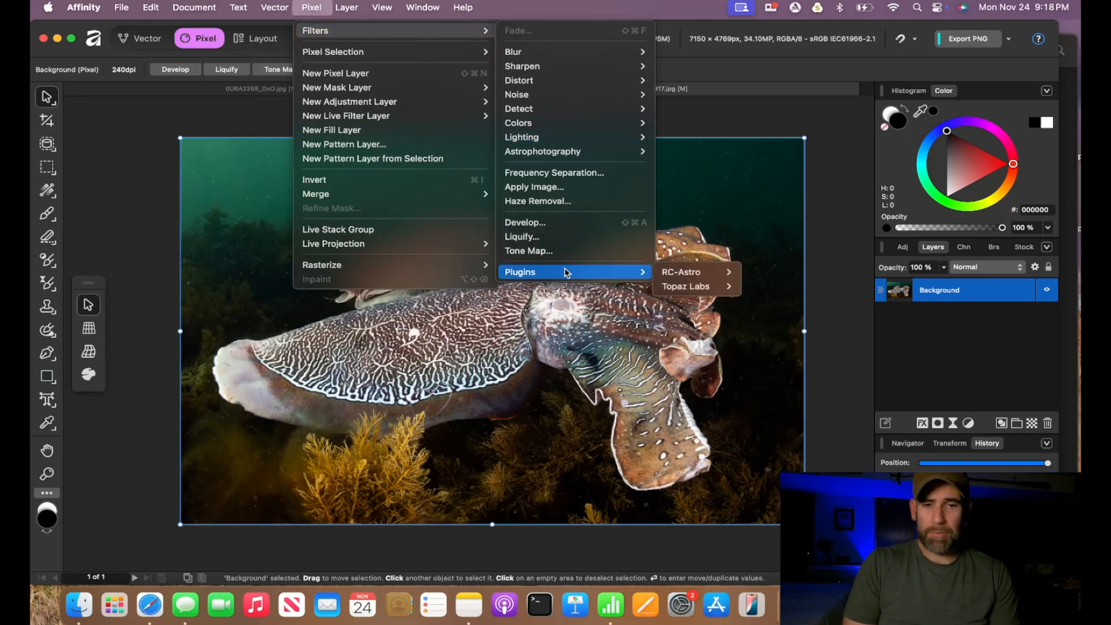
{"action": "mouse_move", "coordinate": [677, 289]}
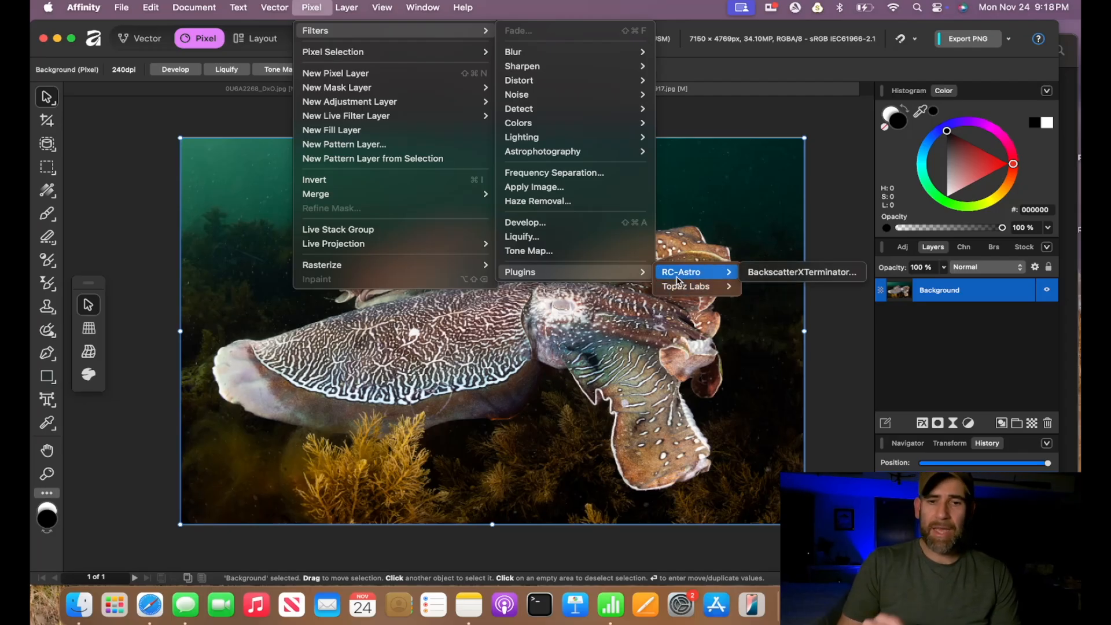
{"action": "left_click", "coordinate": [768, 281]}
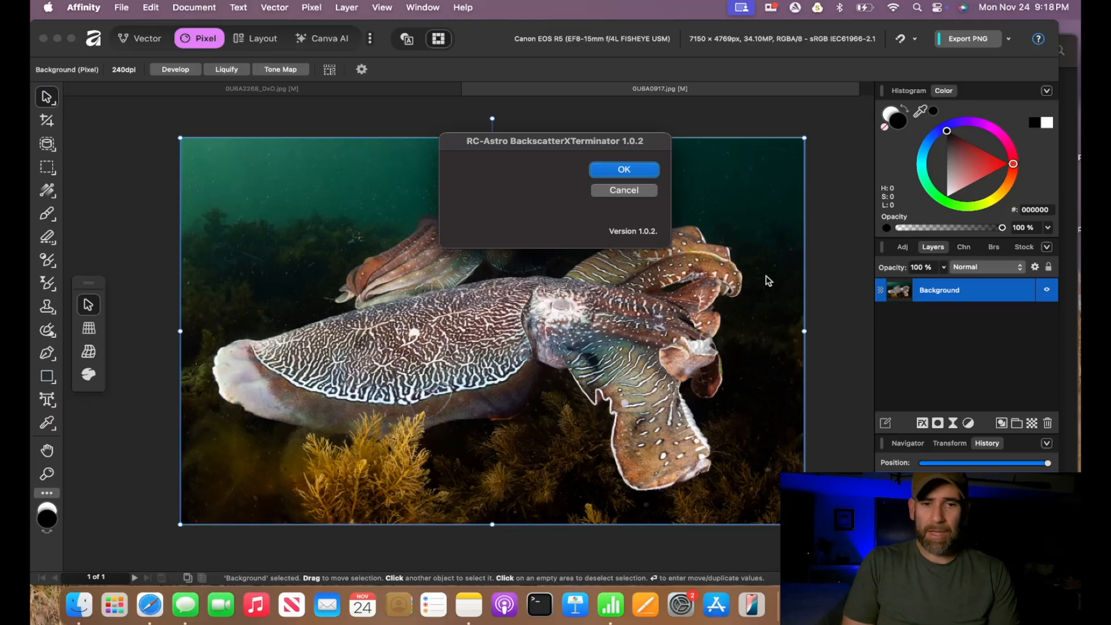
{"action": "left_click", "coordinate": [635, 172]}
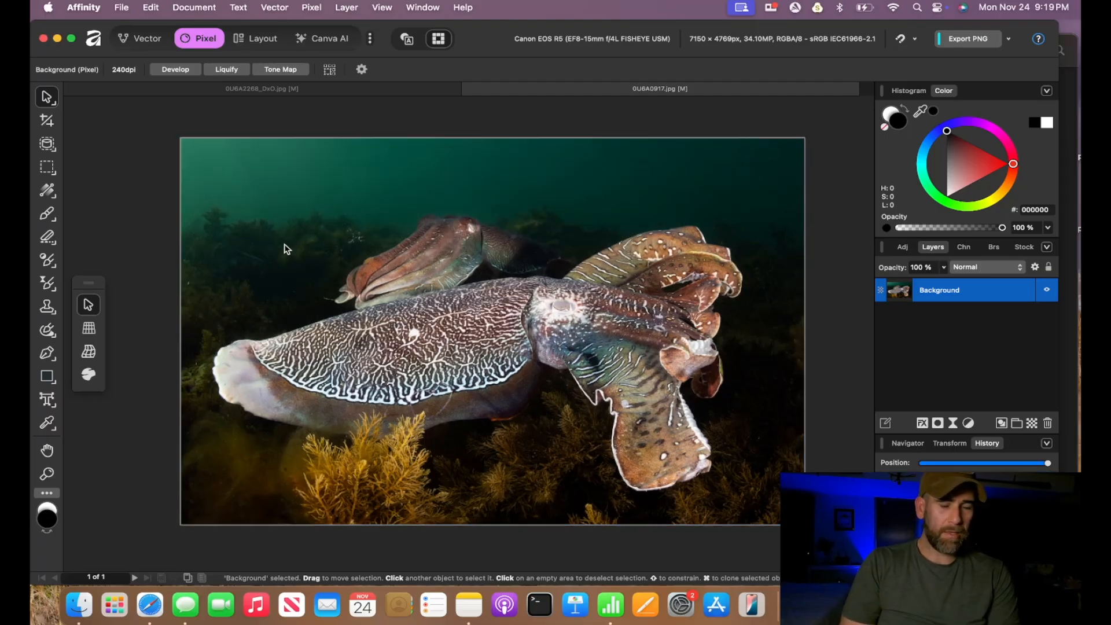
- Zoom into the water area of the filtered photo to check the backscatter removal
{"action": "scroll", "coordinate": [283, 245], "scroll_direction": "up", "scroll_amount": 5}
{"action": "scroll", "coordinate": [283, 245], "scroll_direction": "up", "scroll_amount": 5}
{"action": "scroll", "coordinate": [283, 244], "scroll_direction": "right", "scroll_amount": 5}
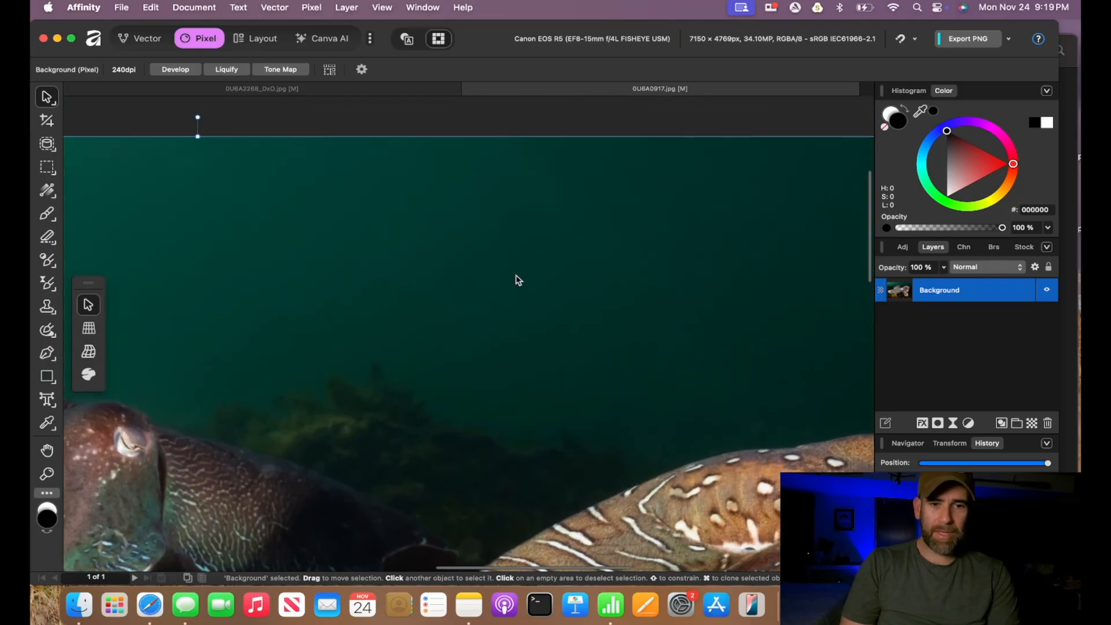
{"action": "scroll", "coordinate": [515, 278], "scroll_direction": "down", "scroll_amount": 2}
{"action": "scroll", "coordinate": [516, 278], "scroll_direction": "right", "scroll_amount": 5}
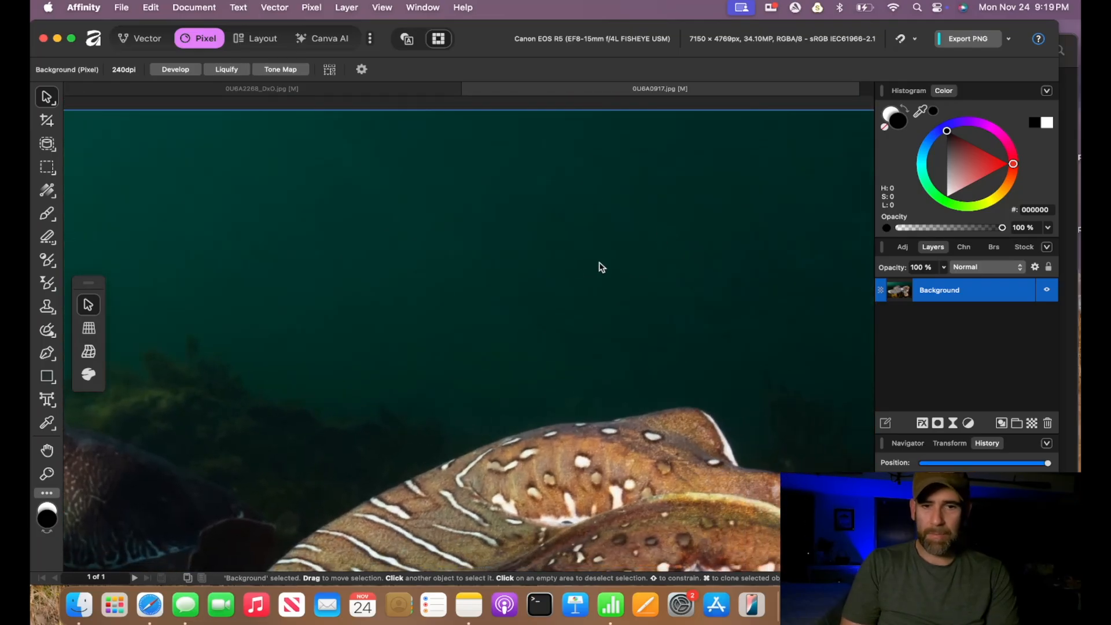
{"action": "scroll", "coordinate": [600, 267], "scroll_direction": "down", "scroll_amount": 6}
{"action": "scroll", "coordinate": [600, 267], "scroll_direction": "down", "scroll_amount": 1}
{"action": "scroll", "coordinate": [600, 266], "scroll_direction": "left", "scroll_amount": 1}
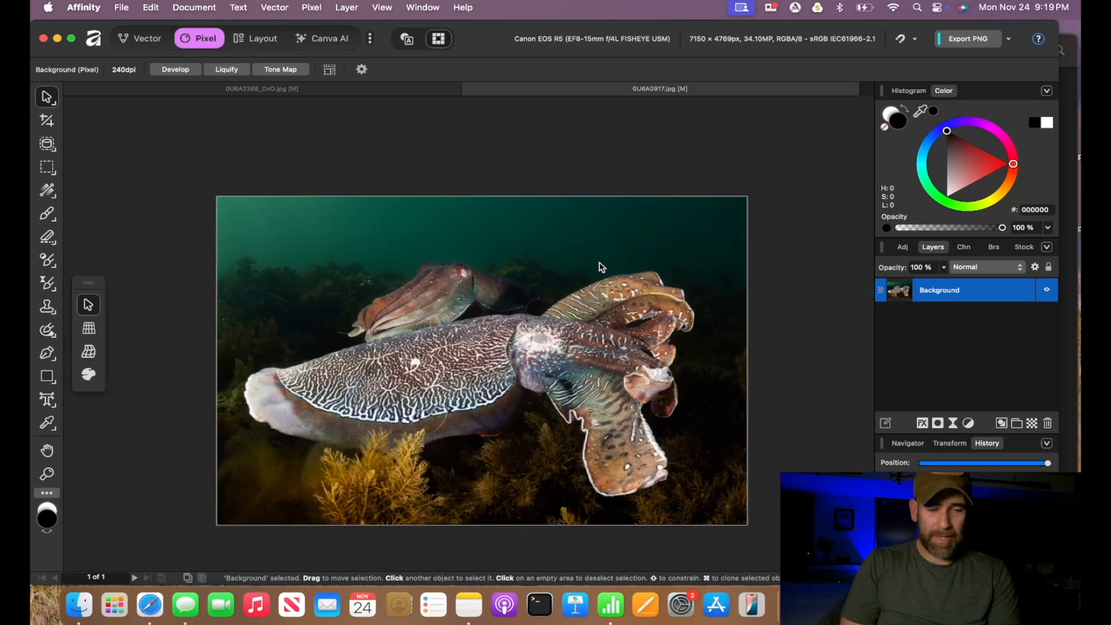
{"action": "scroll", "coordinate": [600, 266], "scroll_direction": "up", "scroll_amount": 2}
{"action": "scroll", "coordinate": [600, 267], "scroll_direction": "down", "scroll_amount": 1}
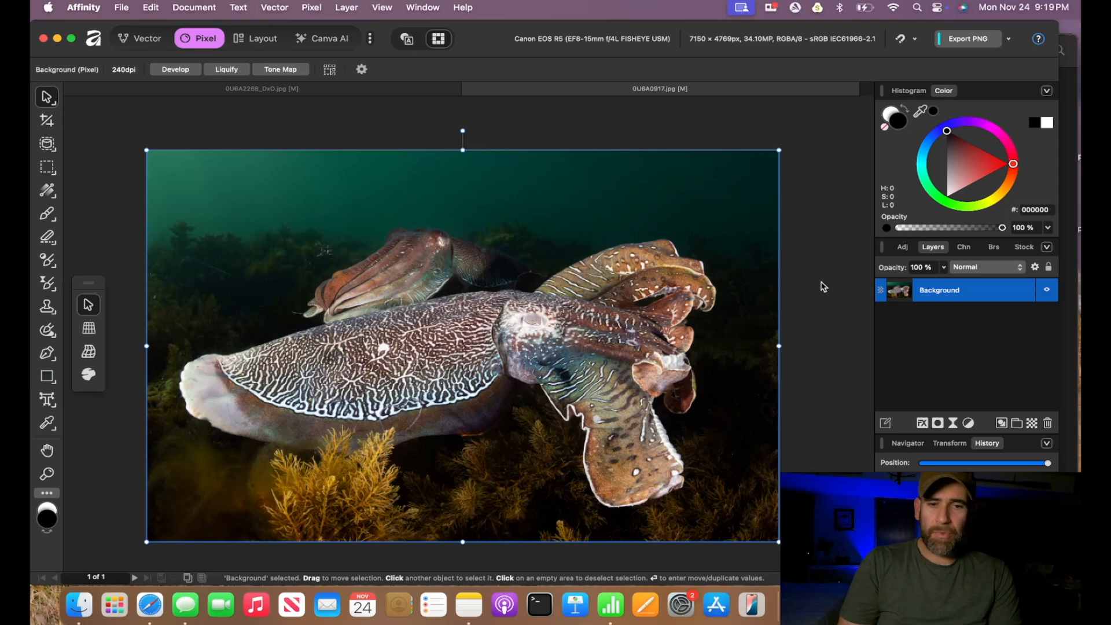
- Zoom into the cuttlefish's head and arms to examine the filtered detail
{"action": "scroll", "coordinate": [626, 452], "scroll_direction": "up", "scroll_amount": 5}
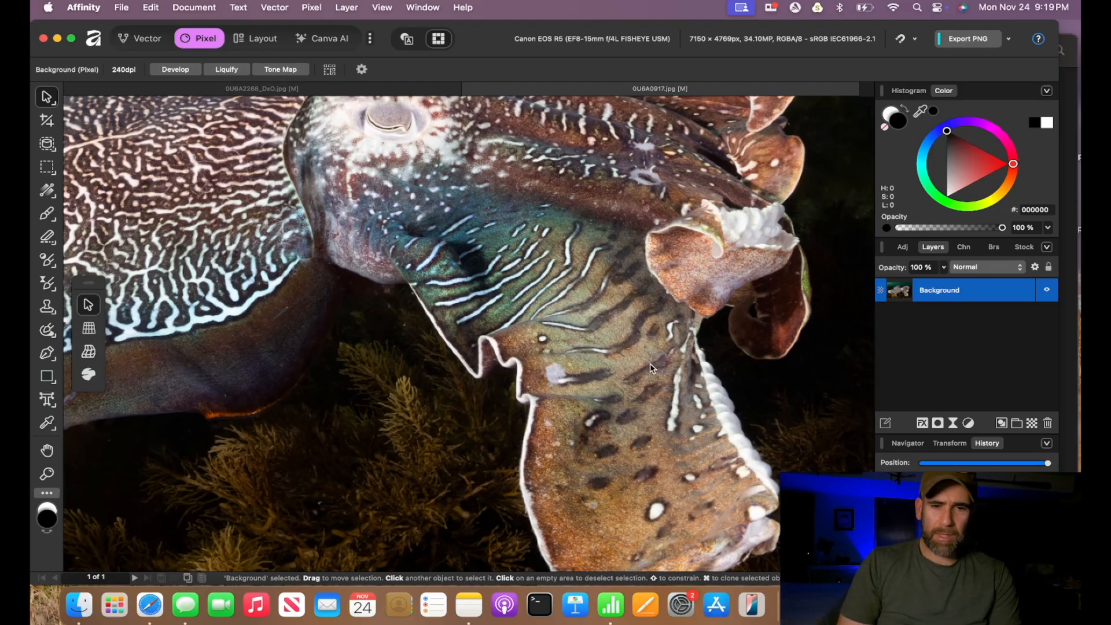
{"action": "scroll", "coordinate": [616, 287], "scroll_direction": "down", "scroll_amount": 5}
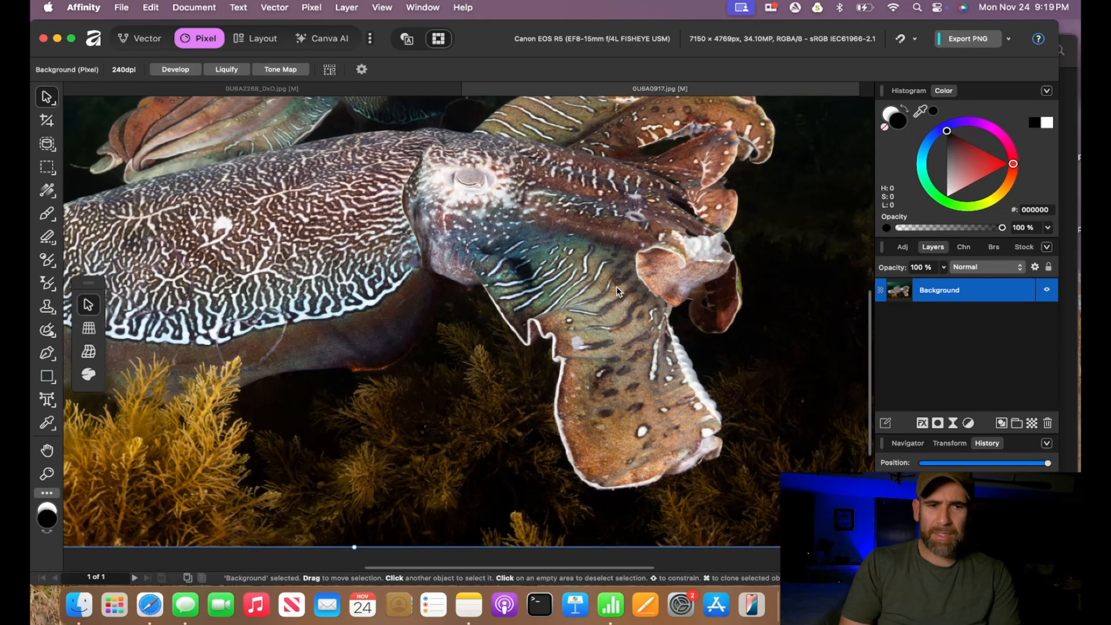
{"action": "scroll", "coordinate": [616, 291], "scroll_direction": "down", "scroll_amount": 3}
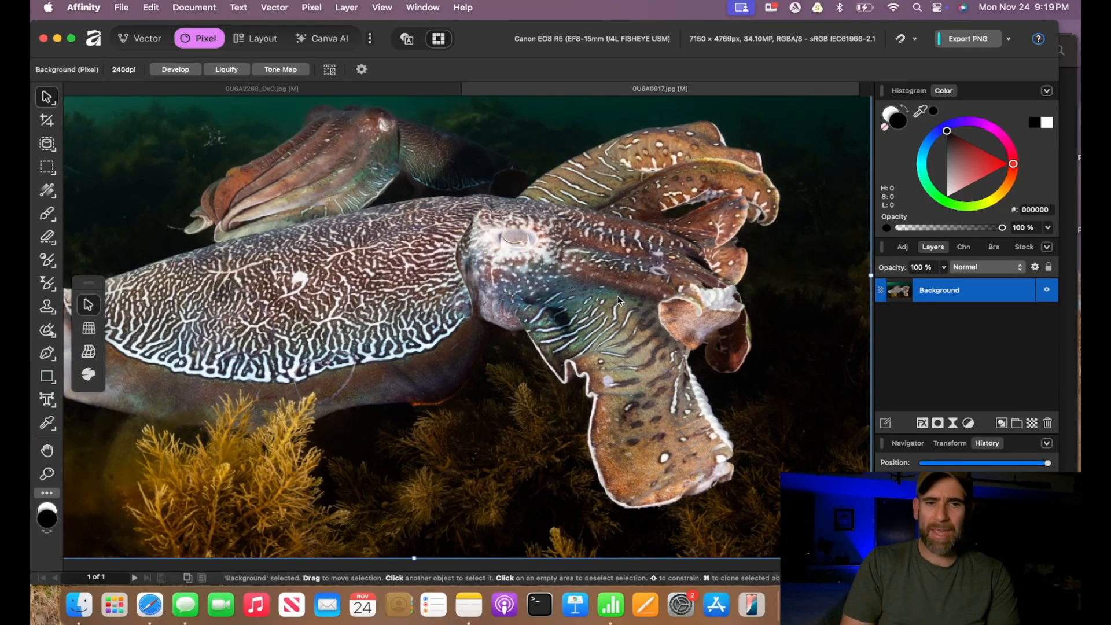
{"action": "scroll", "coordinate": [620, 326], "scroll_direction": "down", "scroll_amount": 1}
{"action": "scroll", "coordinate": [620, 325], "scroll_direction": "up", "scroll_amount": 1}
{"action": "scroll", "coordinate": [620, 325], "scroll_direction": "left", "scroll_amount": 1}
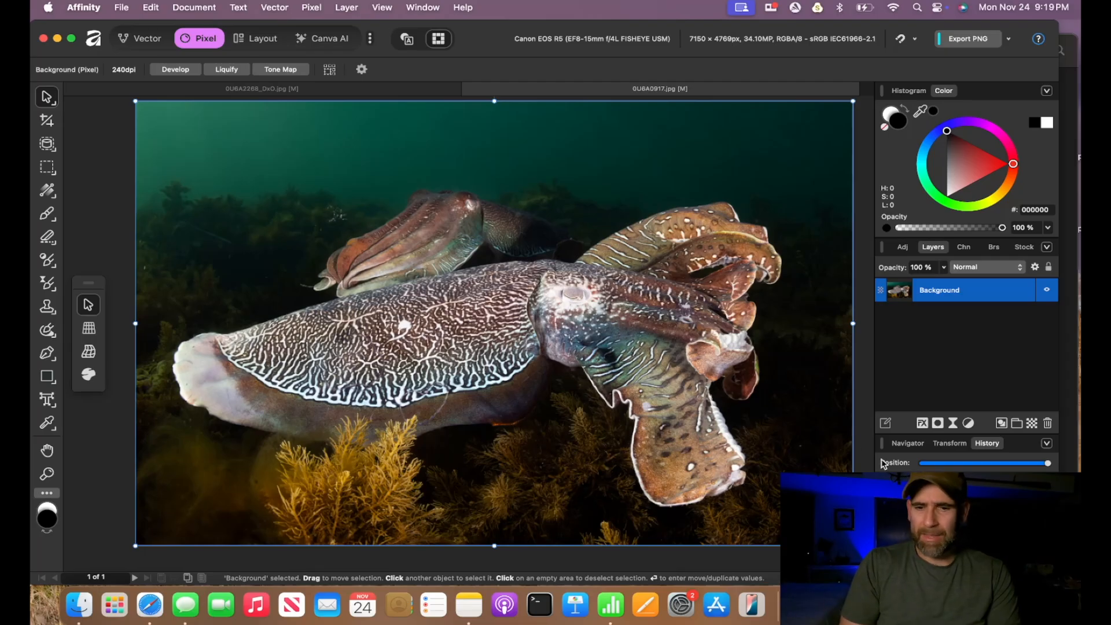
- Step the history back to before the filter and duplicate the Background layer
{"action": "left_click", "coordinate": [924, 465]}
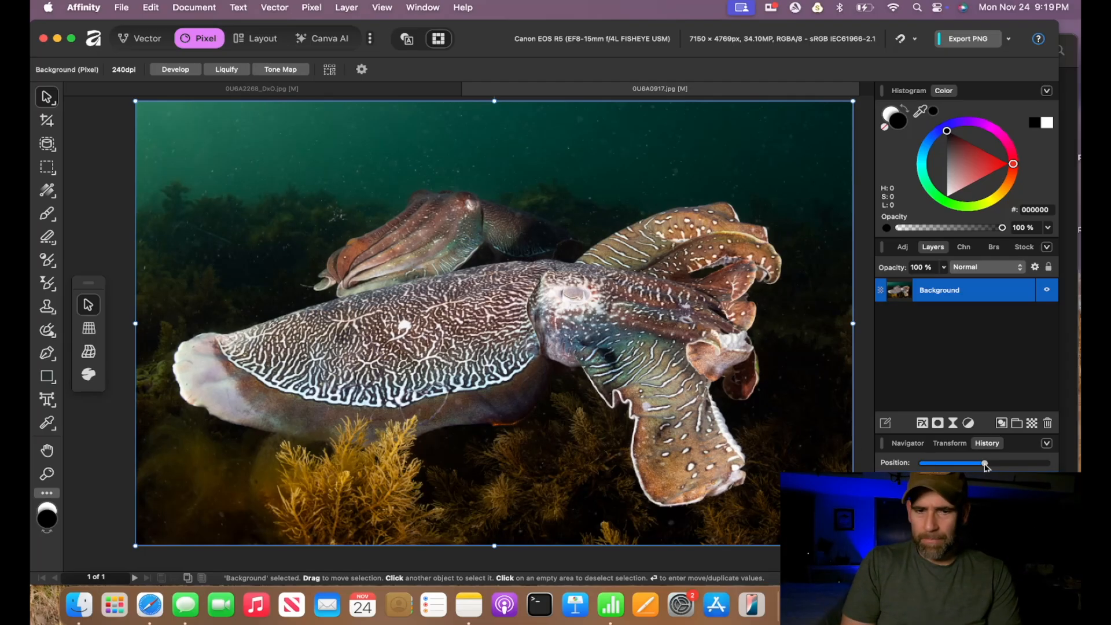
{"action": "right_click", "coordinate": [930, 293]}
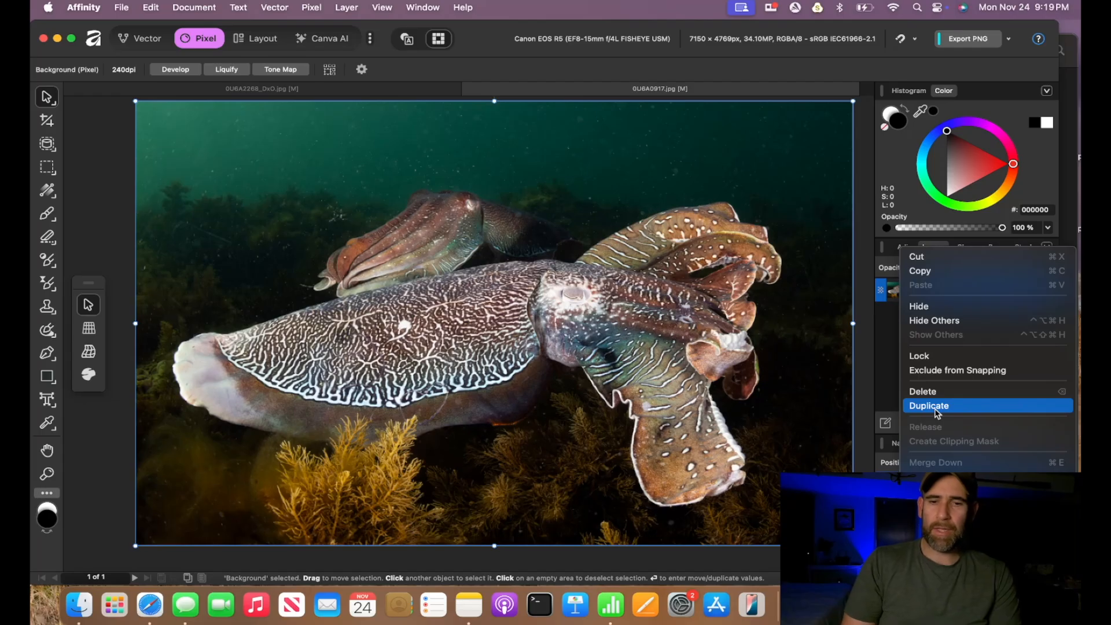
{"action": "left_click", "coordinate": [930, 406]}
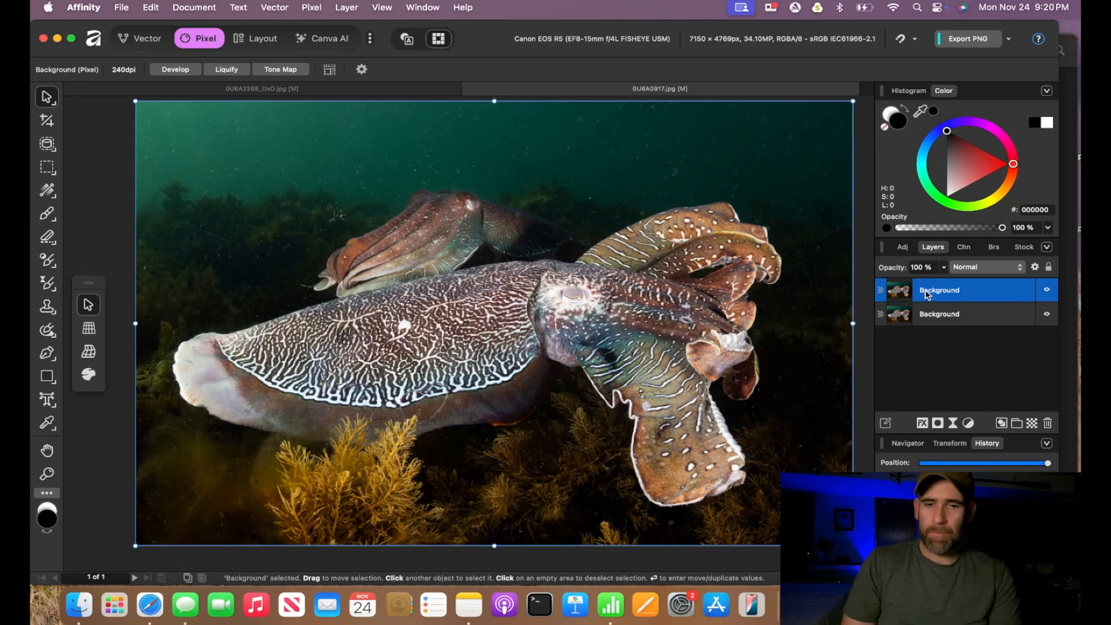
- Apply the RC-Astro BackscatterXTerminator plugin filter to the duplicated top layer
{"action": "left_click", "coordinate": [311, 7]}
{"action": "mouse_move", "coordinate": [321, 33]}
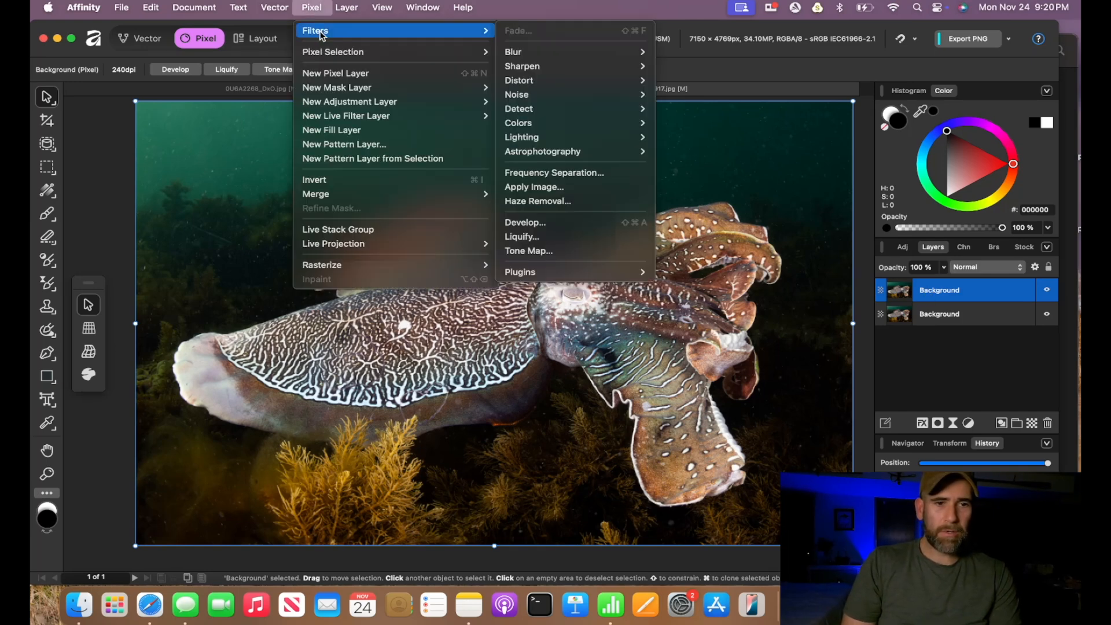
{"action": "mouse_move", "coordinate": [550, 274]}
{"action": "mouse_move", "coordinate": [683, 276]}
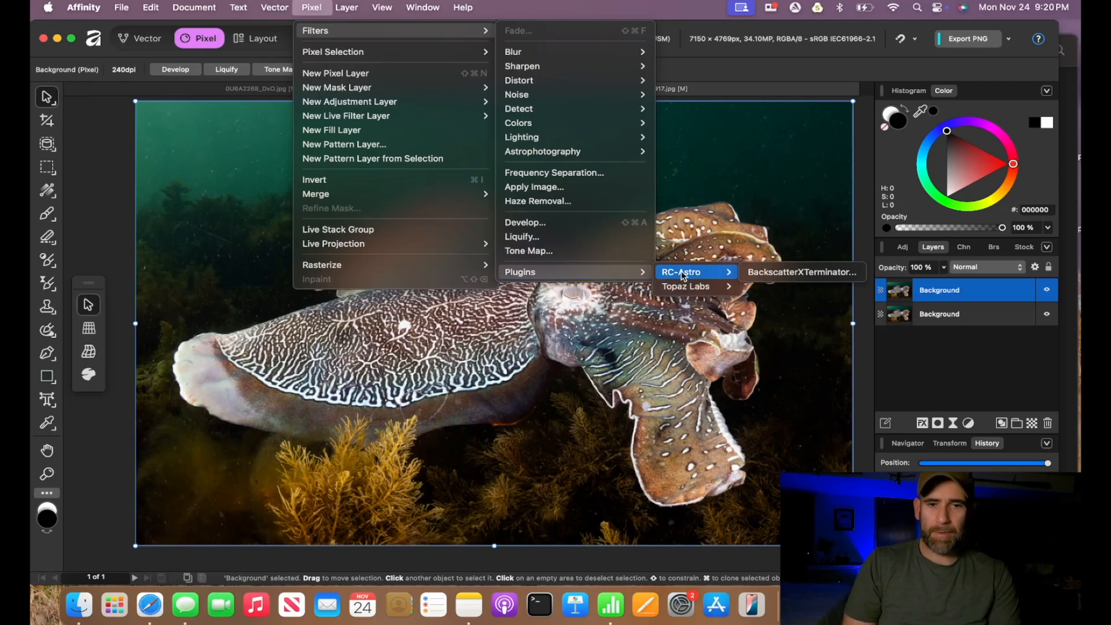
{"action": "left_click", "coordinate": [789, 272]}
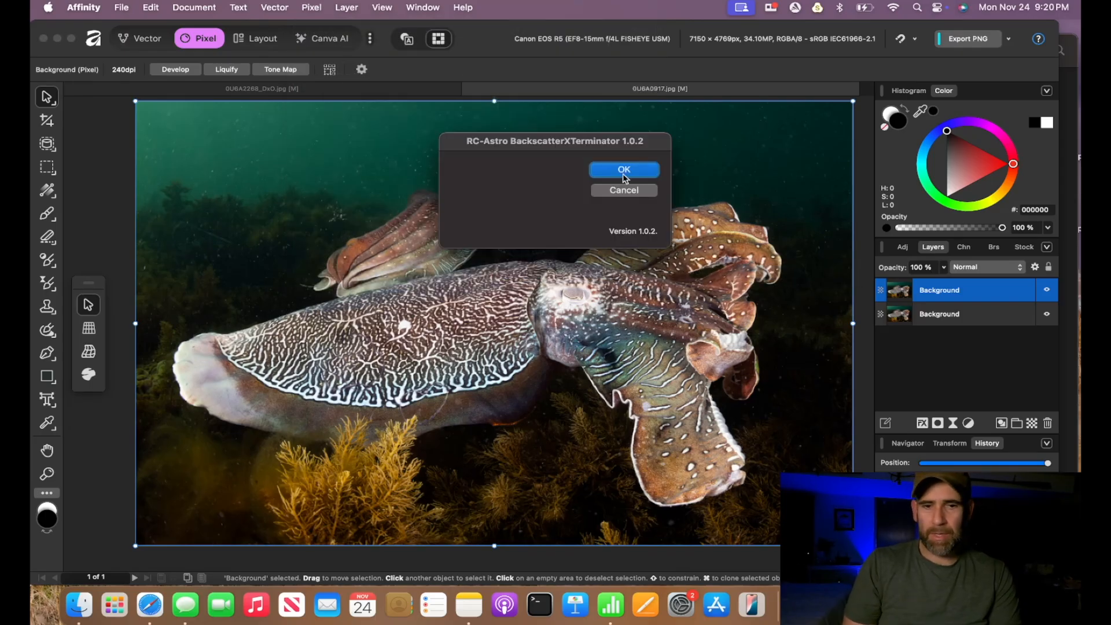
{"action": "left_click", "coordinate": [613, 170]}
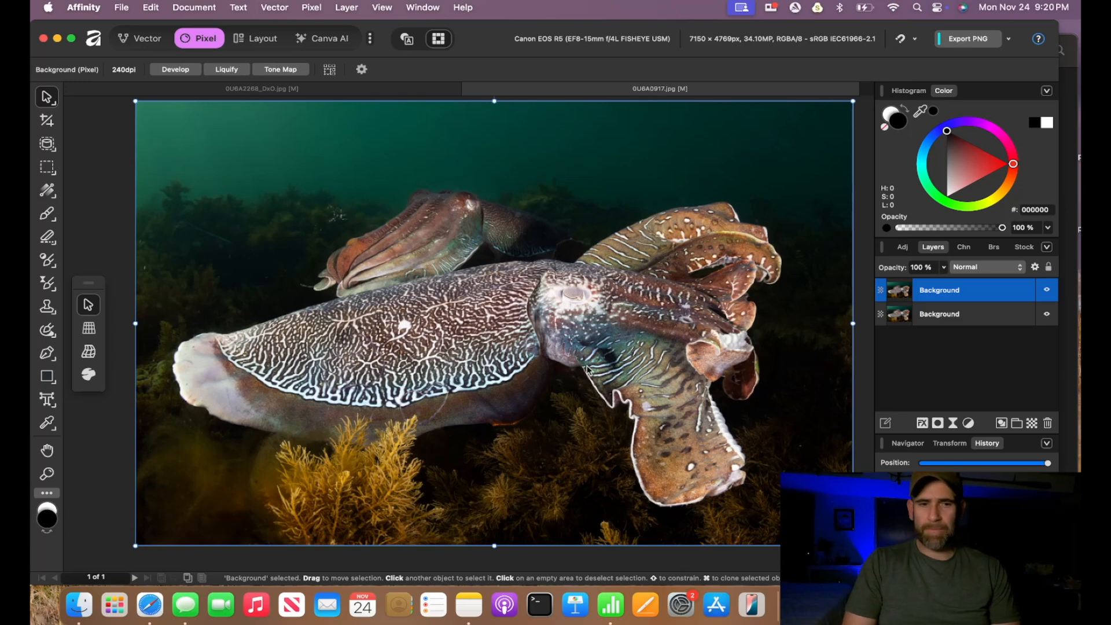
- Add a mask to the filtered layer and set up the Paint Brush in black at about 599 px width
{"action": "left_click", "coordinate": [938, 423]}
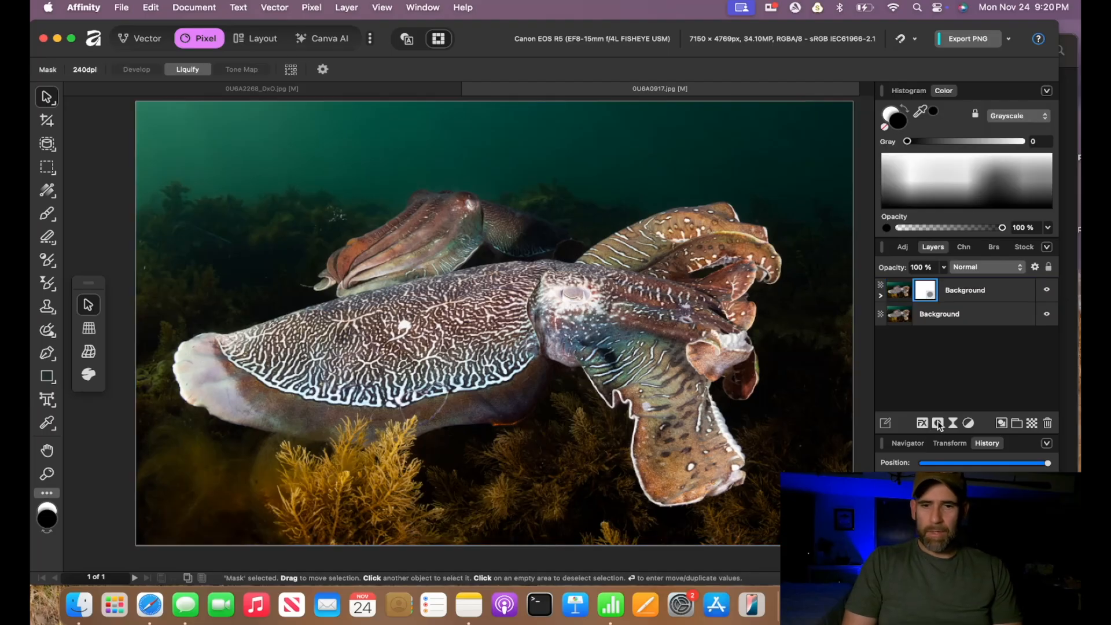
{"action": "key", "text": "x"}
{"action": "left_click", "coordinate": [48, 215]}
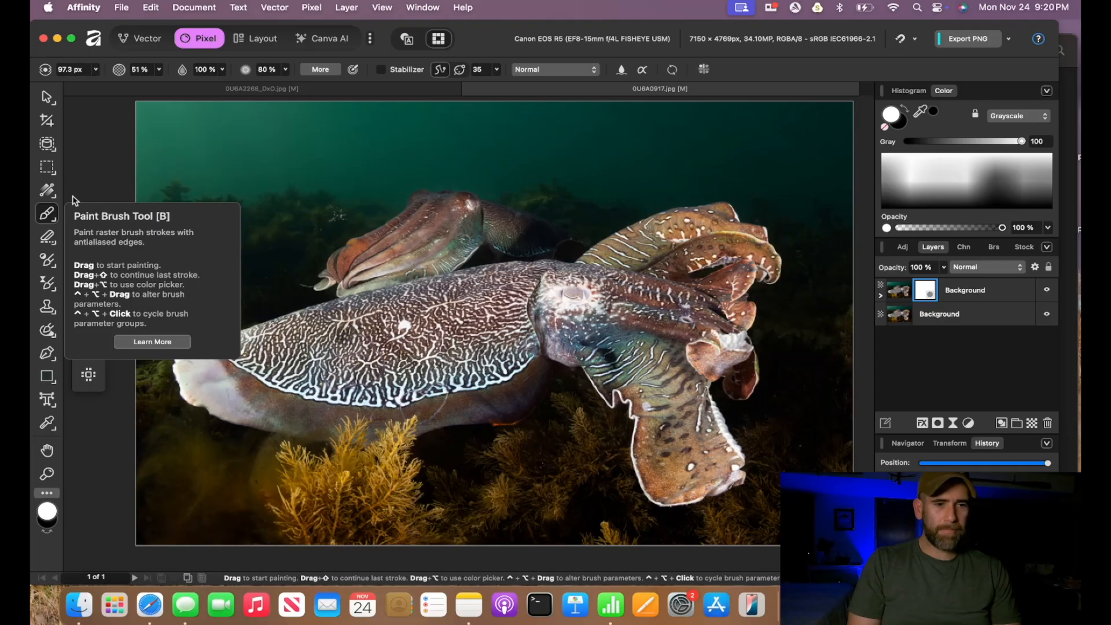
{"action": "key", "text": "x"}
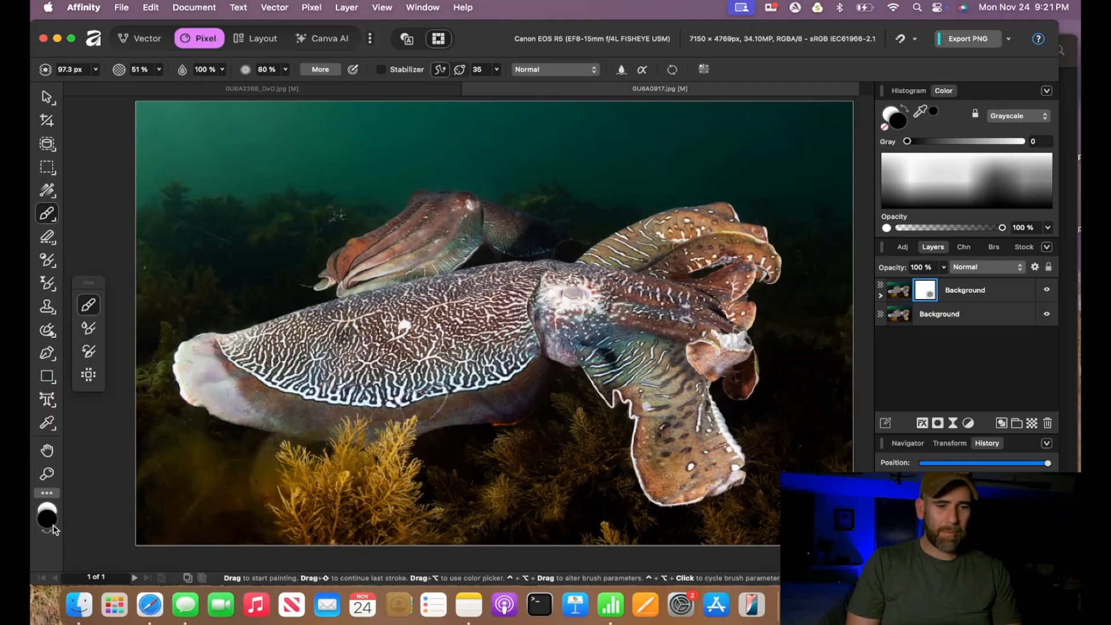
{"action": "key", "text": "bracketright"}
{"action": "key", "text": "bracketright"}
{"action": "key", "text": "bracketright"}
{"action": "key", "text": "bracketright"}
{"action": "key", "text": "bracketright"}
{"action": "key", "text": "bracketright"}
{"action": "key", "text": "bracketright"}
{"action": "key", "text": "bracketright"}
{"action": "key", "text": "bracketright"}
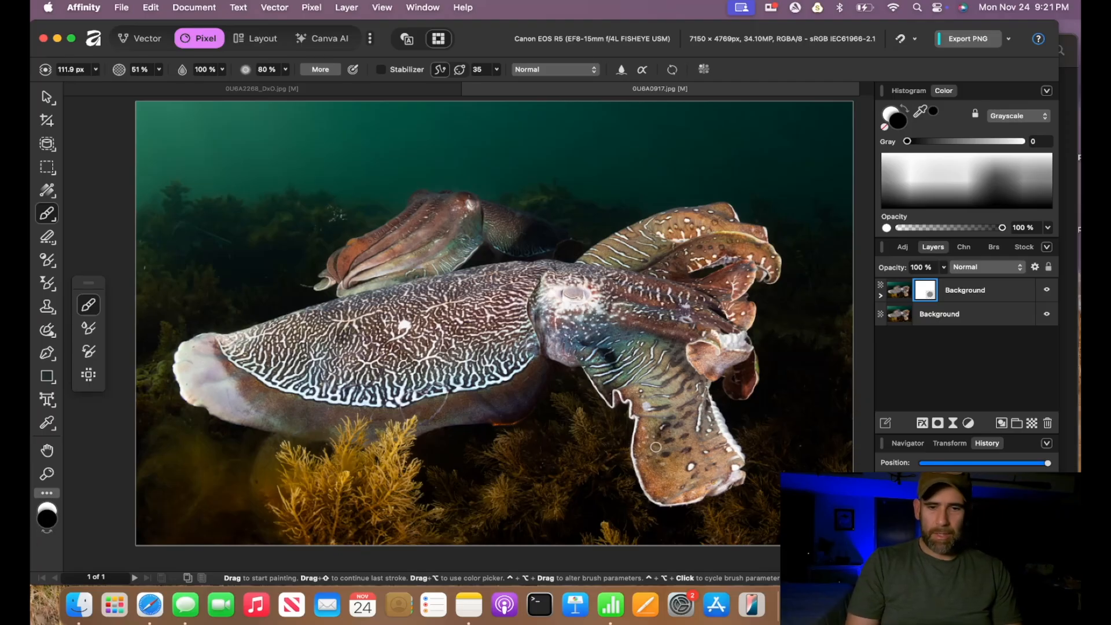
{"action": "key", "text": "bracketright"}
{"action": "key", "text": "bracketright"}
{"action": "key", "text": "bracketright"}
{"action": "key", "text": "bracketright"}
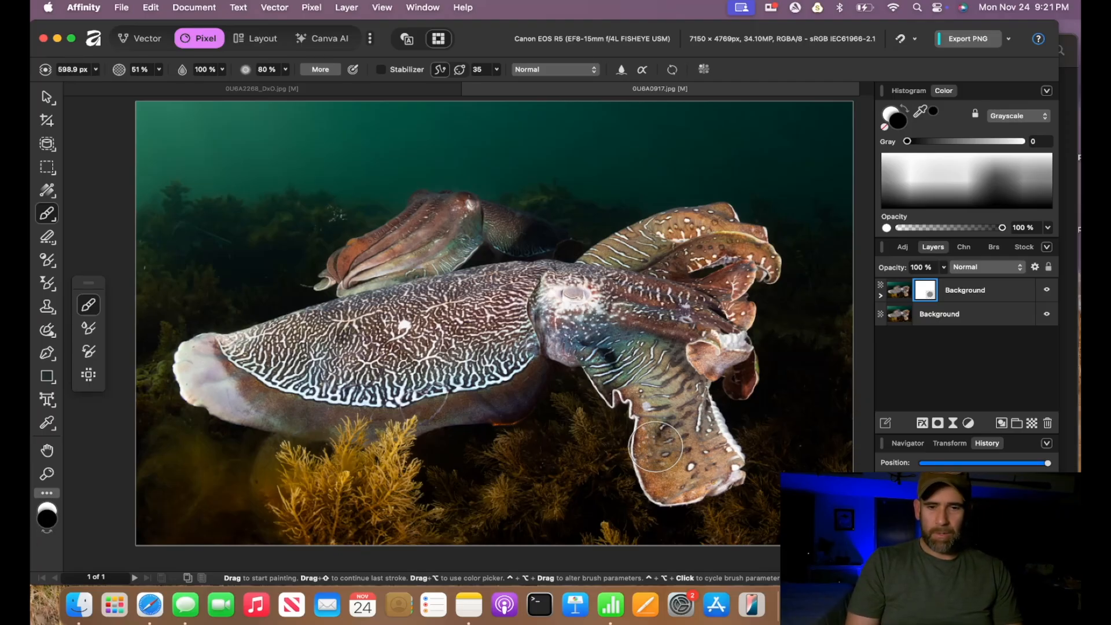
- Paint black on the mask over the cuttlefish's lower arm and head, raising the brush opacity to 100%
{"action": "left_click_drag", "start_coordinate": [681, 446], "coordinate": [671, 414]}
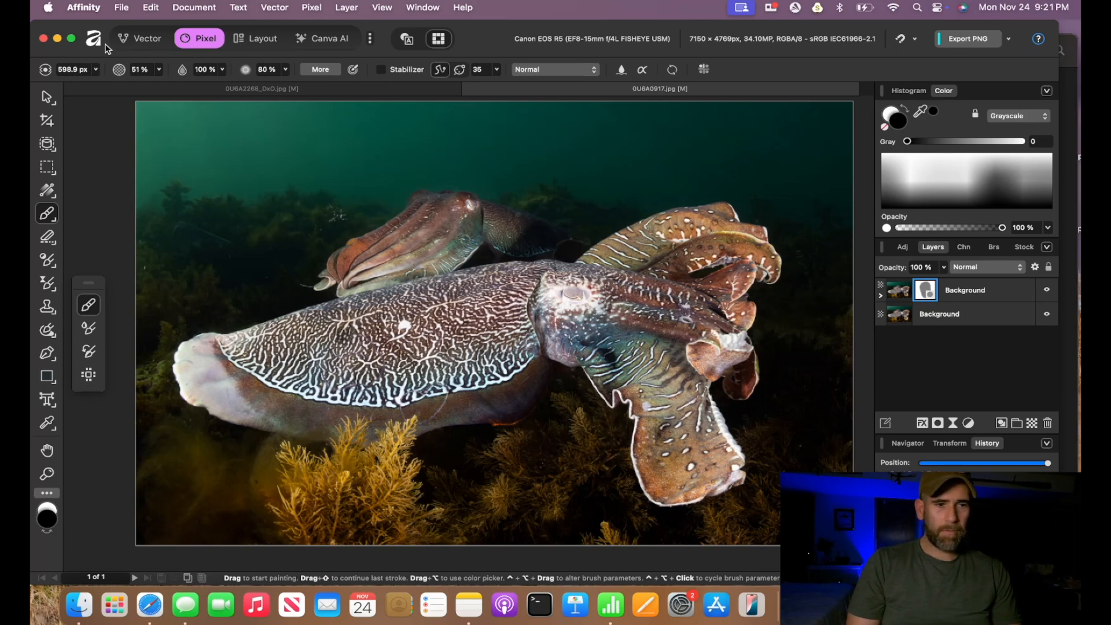
{"action": "left_click", "coordinate": [160, 72]}
{"action": "left_click_drag", "start_coordinate": [159, 85], "coordinate": [244, 86]}
{"action": "left_click", "coordinate": [158, 68]}
{"action": "mouse_move", "coordinate": [672, 426]}
{"action": "left_mouse_down"}
{"action": "mouse_move", "coordinate": [665, 348]}
{"action": "mouse_move", "coordinate": [687, 307]}
{"action": "mouse_move", "coordinate": [650, 295]}
{"action": "mouse_move", "coordinate": [660, 261]}
{"action": "mouse_move", "coordinate": [686, 246]}
{"action": "mouse_move", "coordinate": [752, 253]}
{"action": "mouse_move", "coordinate": [754, 270]}
{"action": "mouse_move", "coordinate": [725, 275]}
{"action": "mouse_move", "coordinate": [741, 272]}
{"action": "mouse_move", "coordinate": [693, 238]}
{"action": "mouse_move", "coordinate": [652, 288]}
{"action": "mouse_move", "coordinate": [661, 422]}
{"action": "mouse_move", "coordinate": [698, 415]}
{"action": "mouse_move", "coordinate": [602, 368]}
{"action": "mouse_move", "coordinate": [628, 320]}
{"action": "mouse_move", "coordinate": [688, 321]}
{"action": "left_mouse_up"}
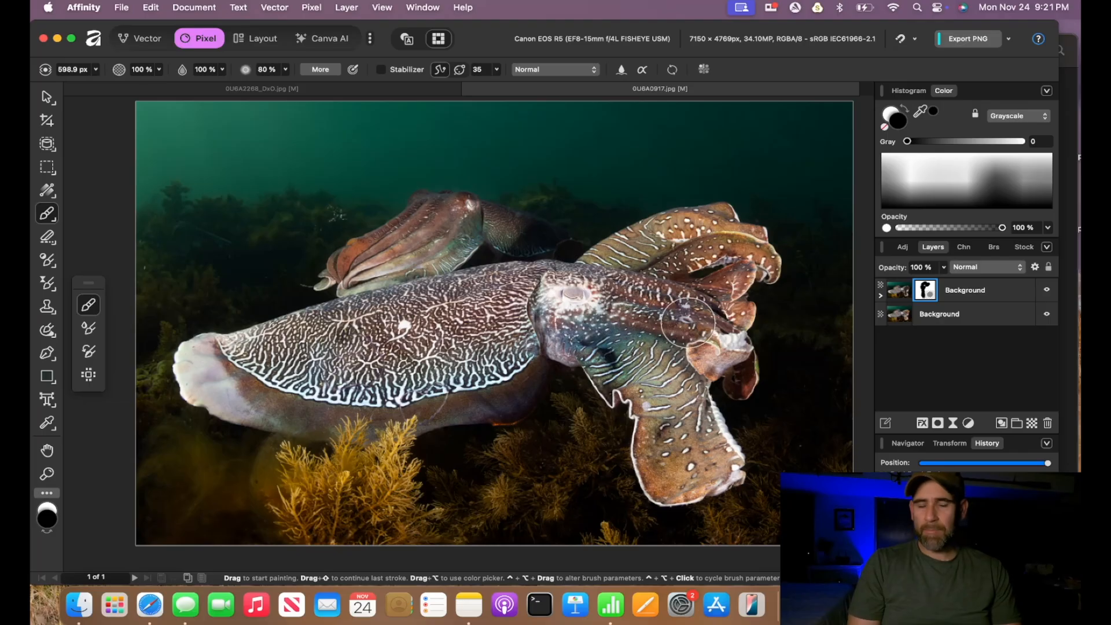